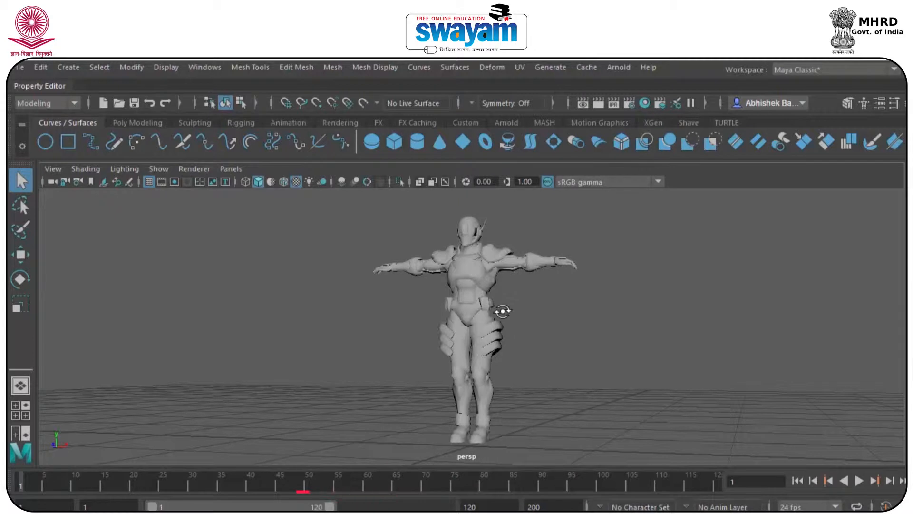
{"action": "left_click_drag", "start_coordinate": [354, 217], "coordinate": [612, 430]}
{"action": "key", "text": "w"}
{"action": "left_click", "coordinate": [607, 280]}
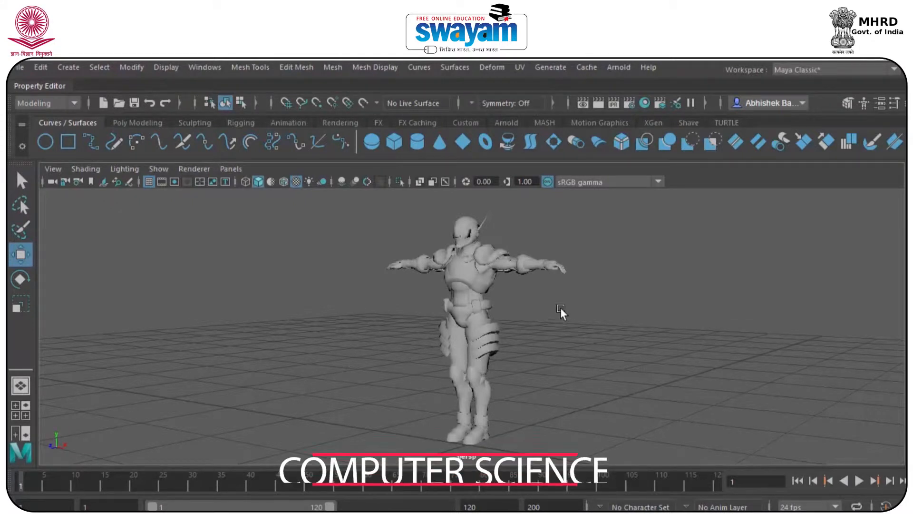
{"action": "left_click", "coordinate": [617, 67]}
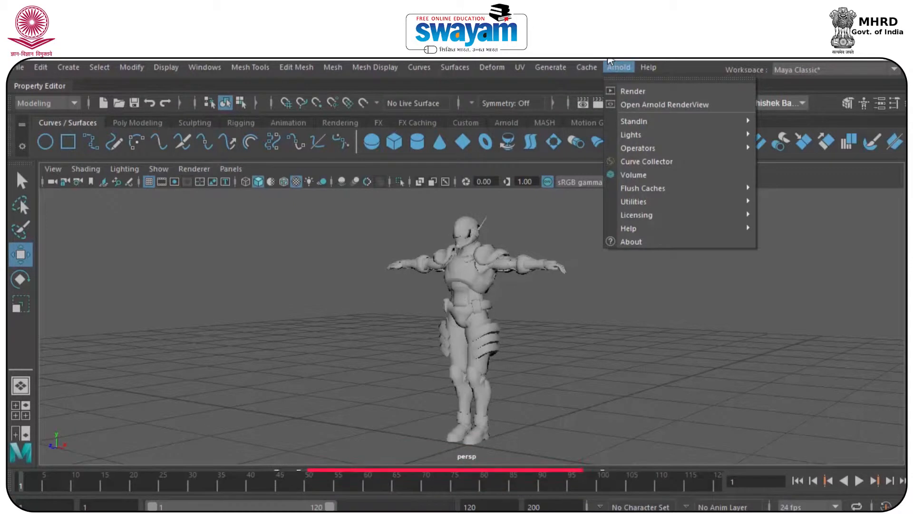
{"action": "left_click", "coordinate": [608, 58]}
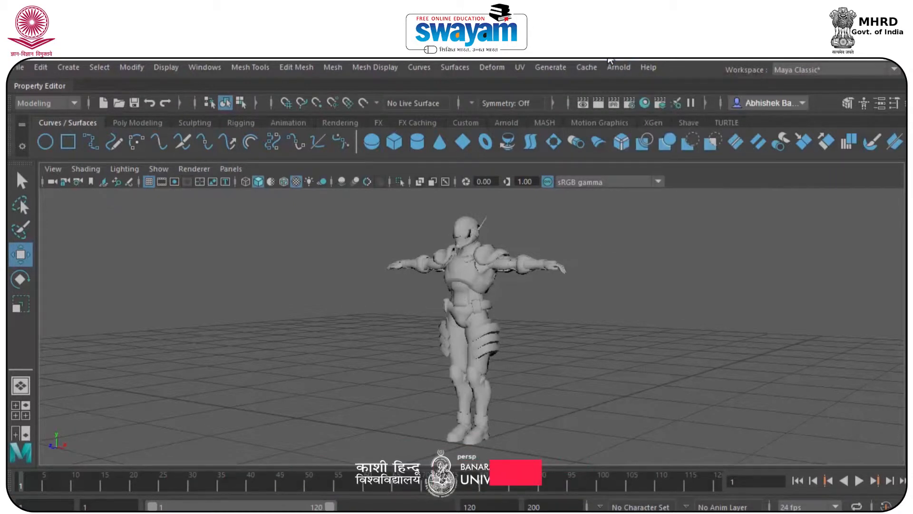
Delete the construction history of all meshes of the armoured character and deselect them.
{"action": "left_click_drag", "start_coordinate": [389, 211], "coordinate": [629, 459]}
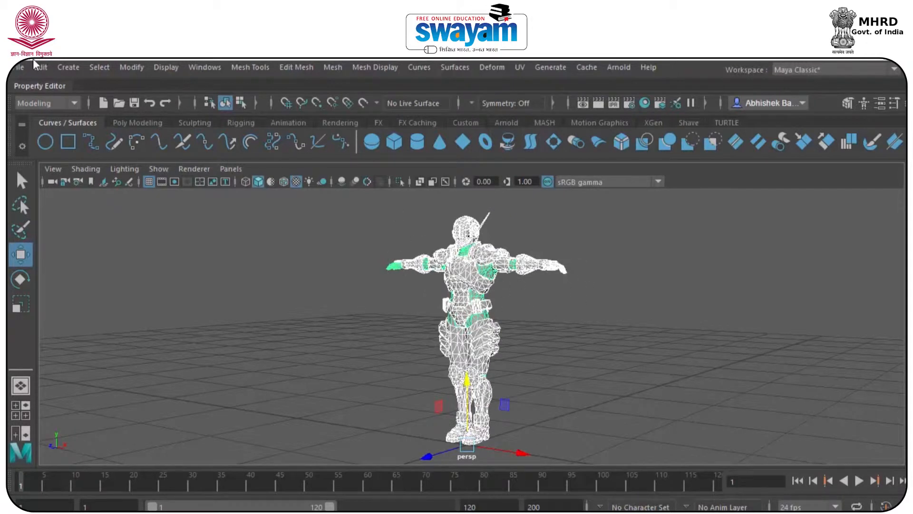
{"action": "left_click", "coordinate": [46, 64]}
{"action": "mouse_move", "coordinate": [102, 230]}
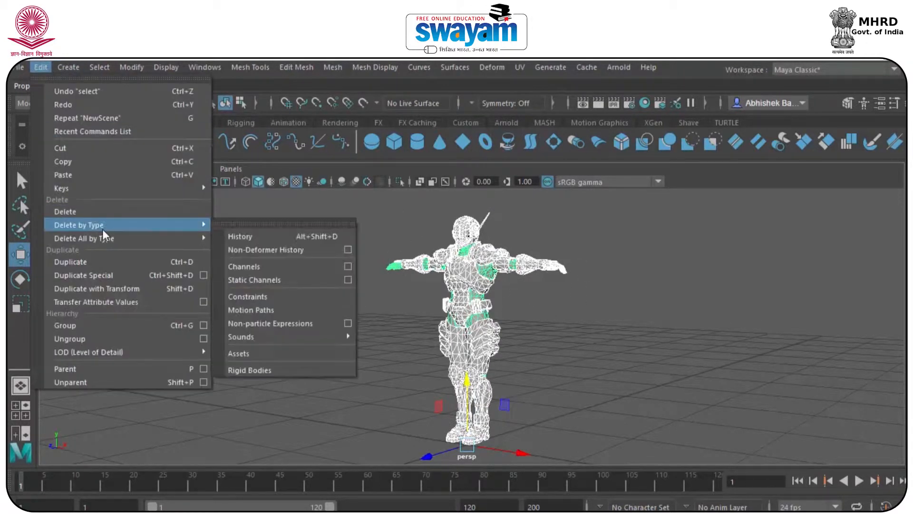
{"action": "left_click", "coordinate": [257, 236]}
{"action": "left_click", "coordinate": [621, 257]}
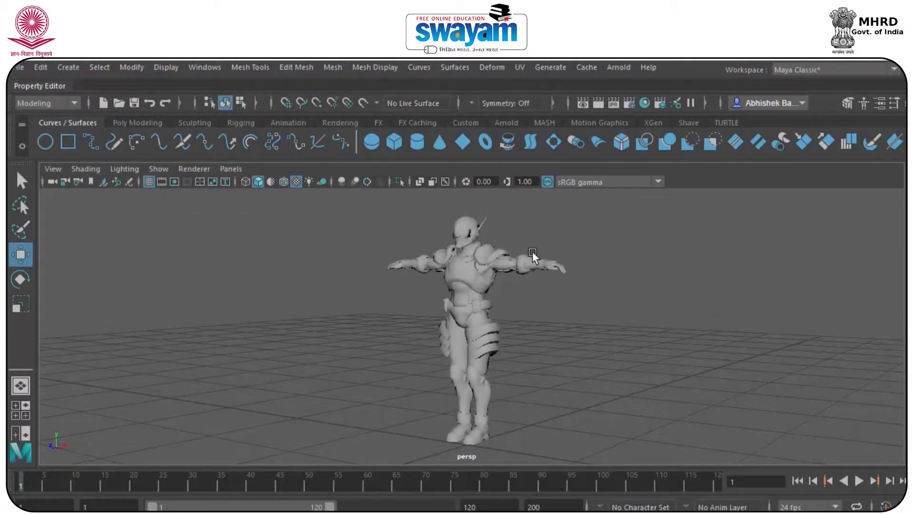
{"action": "left_click_drag", "start_coordinate": [532, 258], "coordinate": [561, 263], "text": "alt"}
{"action": "scroll", "coordinate": [560, 265], "scroll_direction": "down", "scroll_amount": 5}
{"action": "scroll", "coordinate": [449, 300], "scroll_direction": "up", "scroll_amount": 3}
{"action": "left_click_drag", "start_coordinate": [384, 258], "coordinate": [490, 367]}
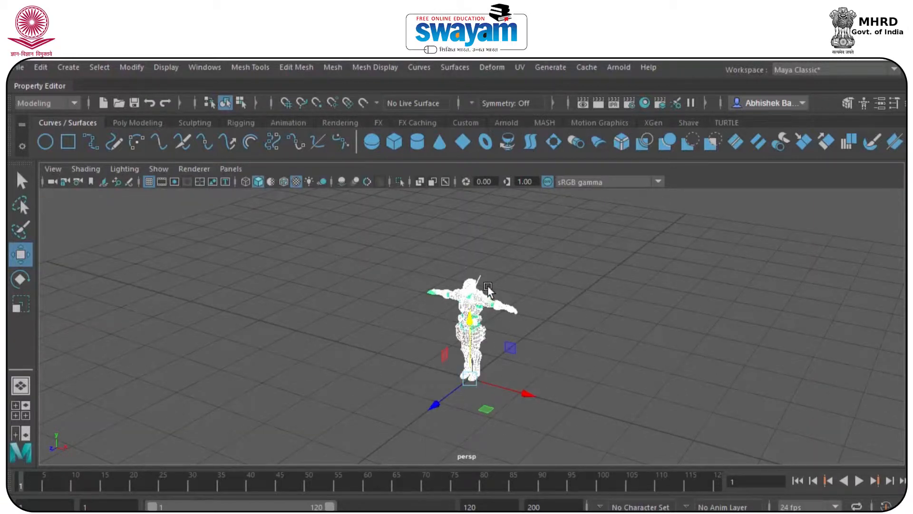
{"action": "left_click", "coordinate": [541, 264]}
{"action": "left_click_drag", "start_coordinate": [407, 262], "coordinate": [561, 433]}
{"action": "left_click", "coordinate": [386, 262]}
{"action": "left_click_drag", "start_coordinate": [385, 262], "coordinate": [596, 472]}
{"action": "scroll", "coordinate": [434, 256], "scroll_direction": "up", "scroll_amount": 5}
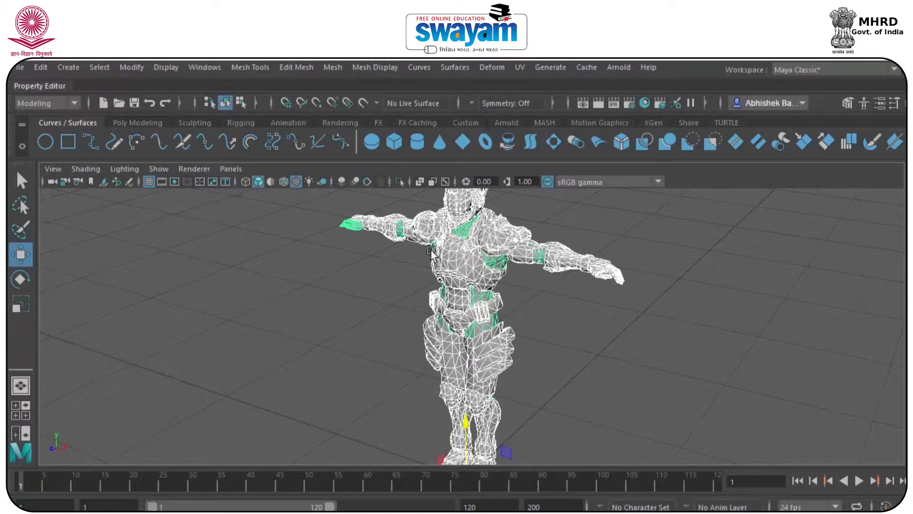
{"action": "left_click", "coordinate": [585, 220]}
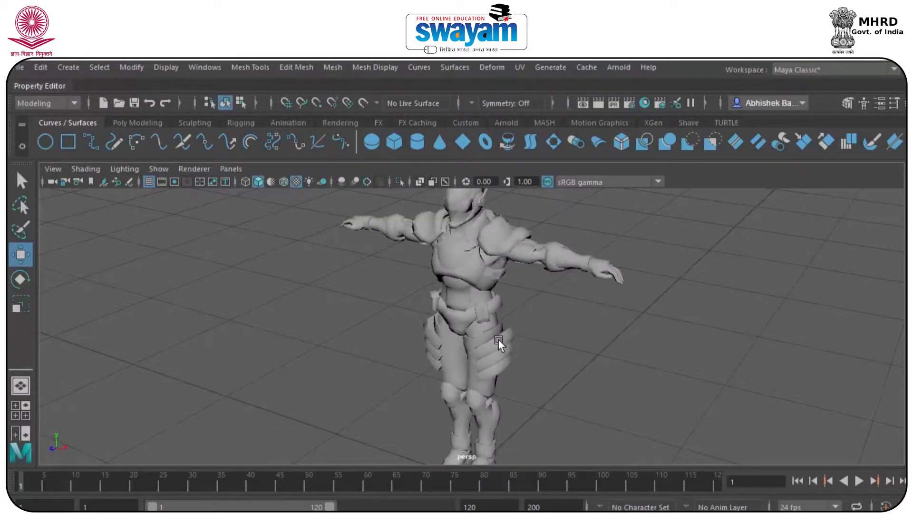
{"action": "scroll", "coordinate": [519, 344], "scroll_direction": "down", "scroll_amount": 3}
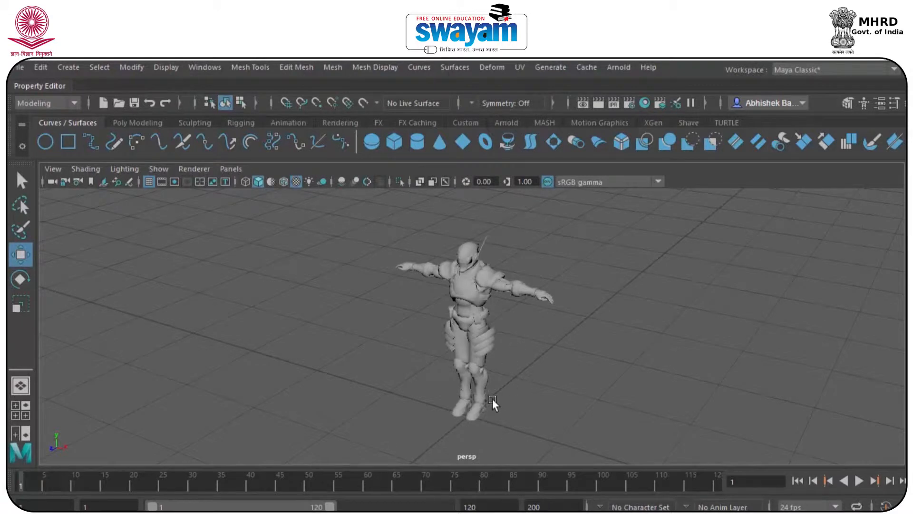
{"action": "left_click_drag", "start_coordinate": [616, 225], "coordinate": [321, 452]}
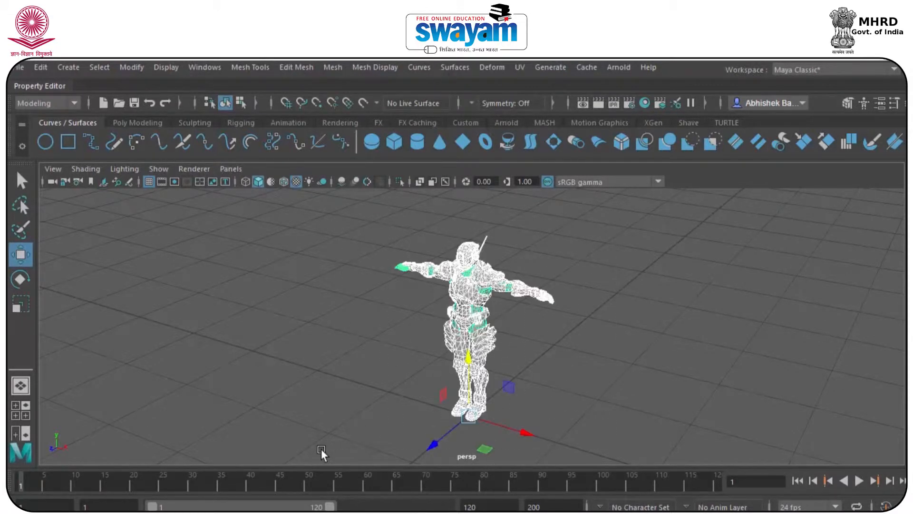
Open the Render Settings and choose Arnold Renderer as the renderer.
{"action": "left_click", "coordinate": [629, 102]}
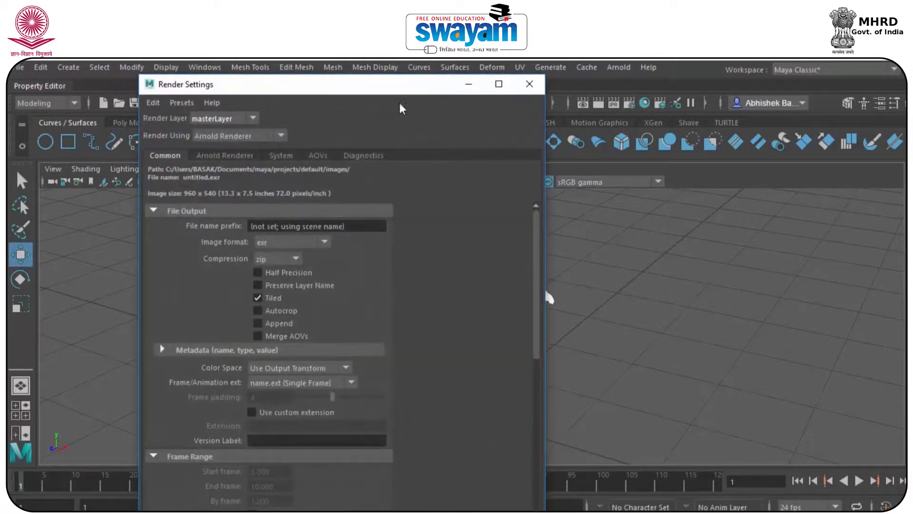
{"action": "left_click_drag", "start_coordinate": [354, 93], "coordinate": [483, 93]}
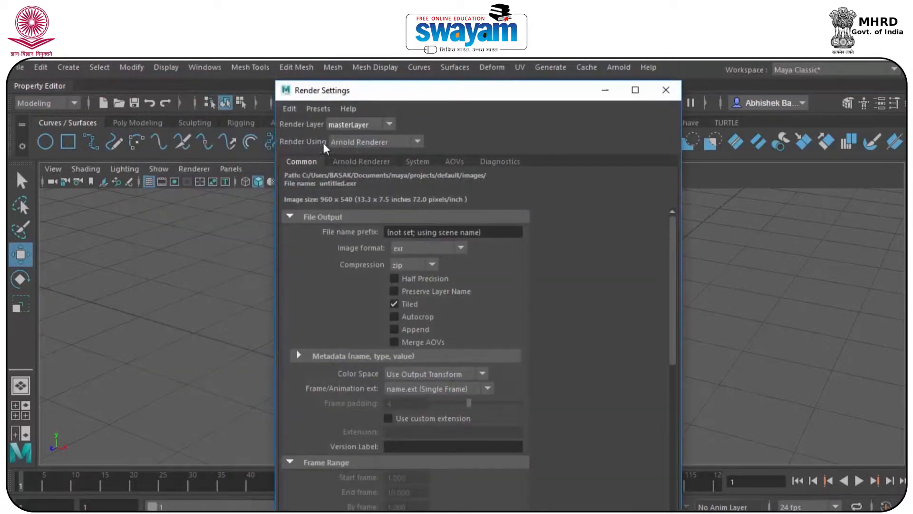
{"action": "left_click", "coordinate": [354, 143]}
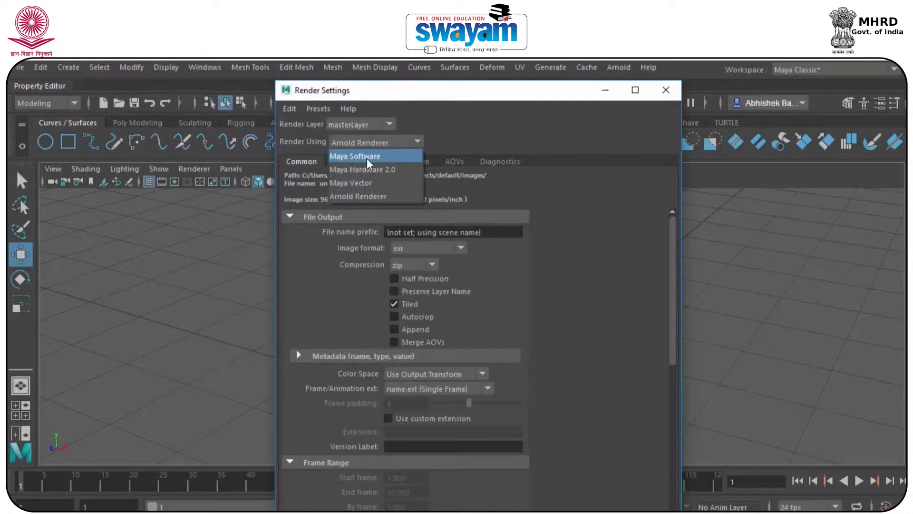
{"action": "left_click", "coordinate": [358, 197]}
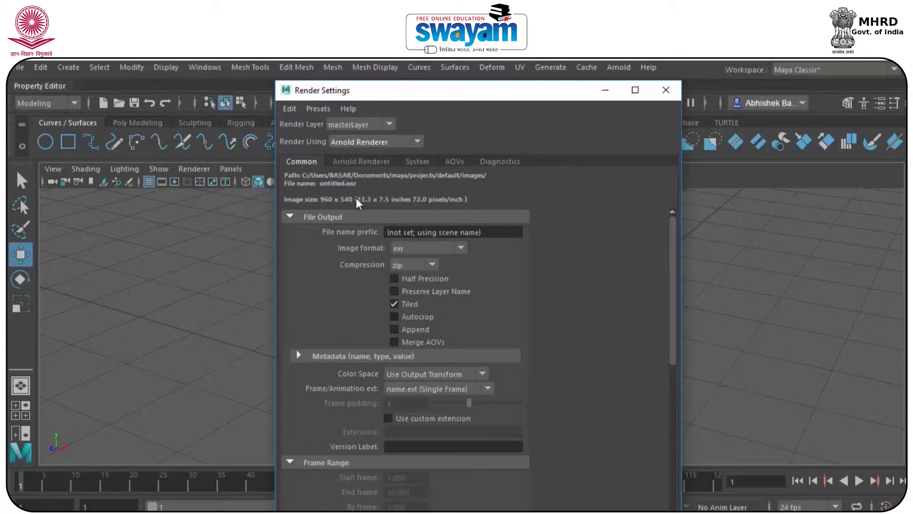
Review the Arnold Renderer, AOVs, Diagnostics and Common render settings, and close the settings window.
{"action": "left_click", "coordinate": [352, 161]}
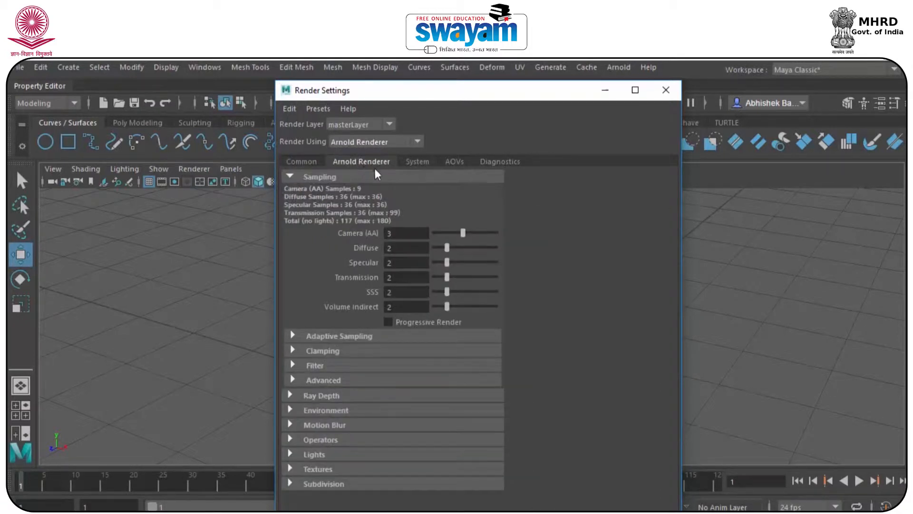
{"action": "left_click", "coordinate": [454, 161]}
{"action": "left_click", "coordinate": [494, 161]}
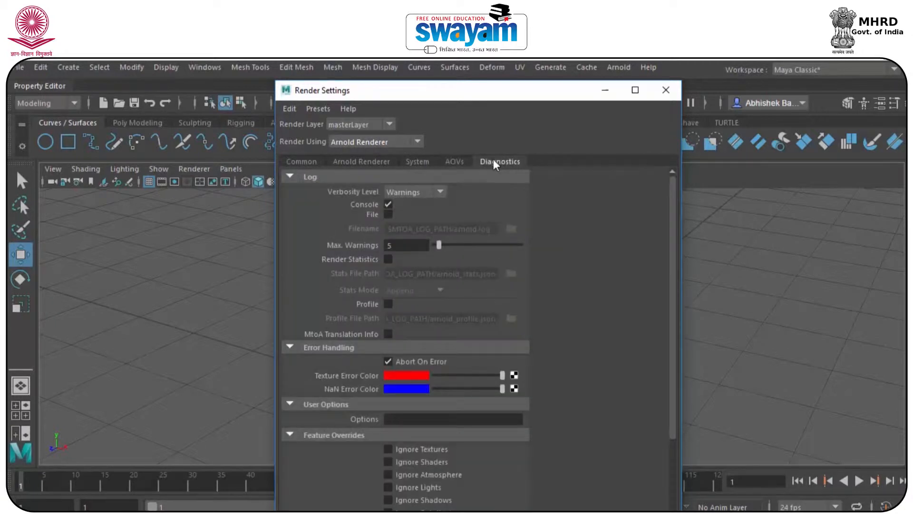
{"action": "left_click", "coordinate": [300, 164]}
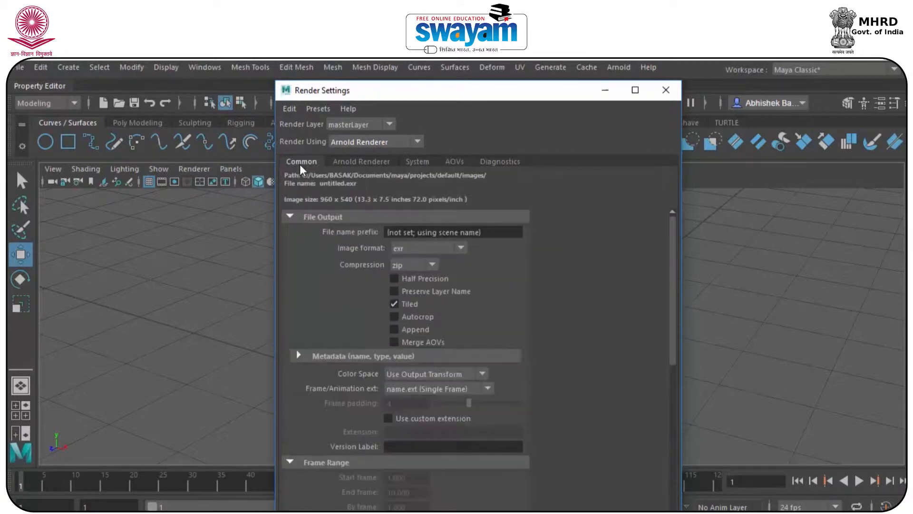
{"action": "left_click", "coordinate": [376, 162]}
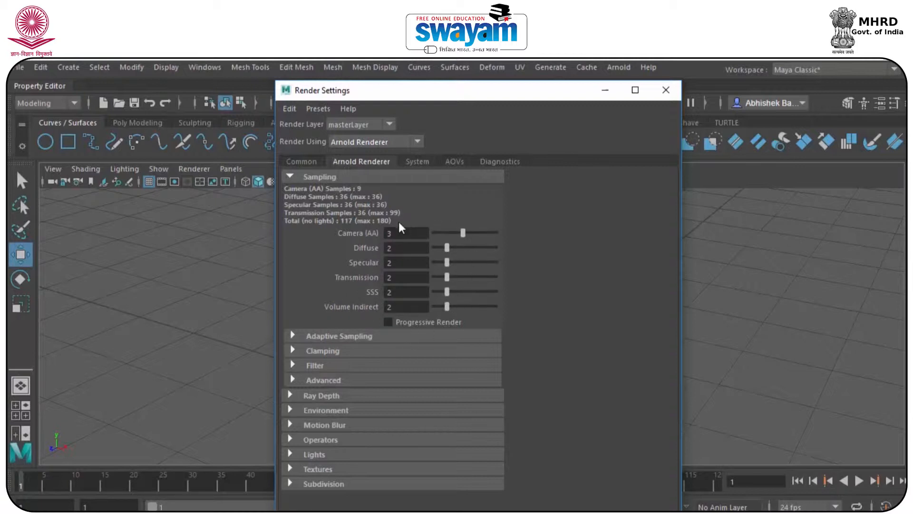
{"action": "left_click", "coordinate": [665, 96]}
Deselect the character, render the perspective view with Arnold, and close the rendered image.
{"action": "left_click", "coordinate": [488, 258]}
{"action": "scroll", "coordinate": [488, 258], "scroll_direction": "up", "scroll_amount": 3}
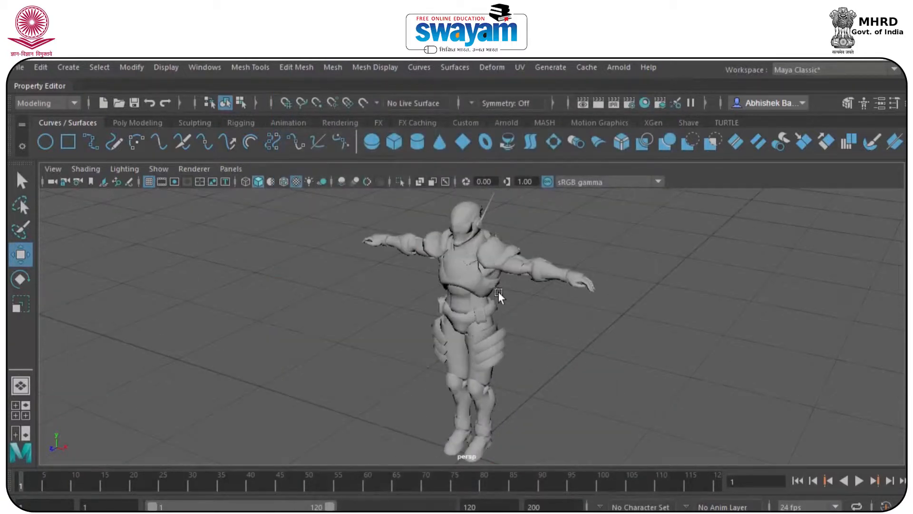
{"action": "left_click_drag", "start_coordinate": [498, 293], "coordinate": [509, 282], "text": "alt"}
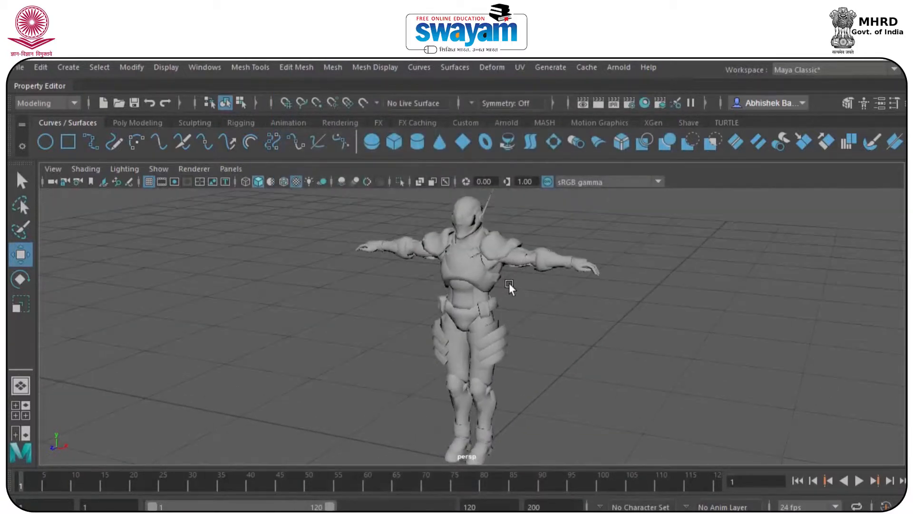
{"action": "left_click", "coordinate": [601, 103]}
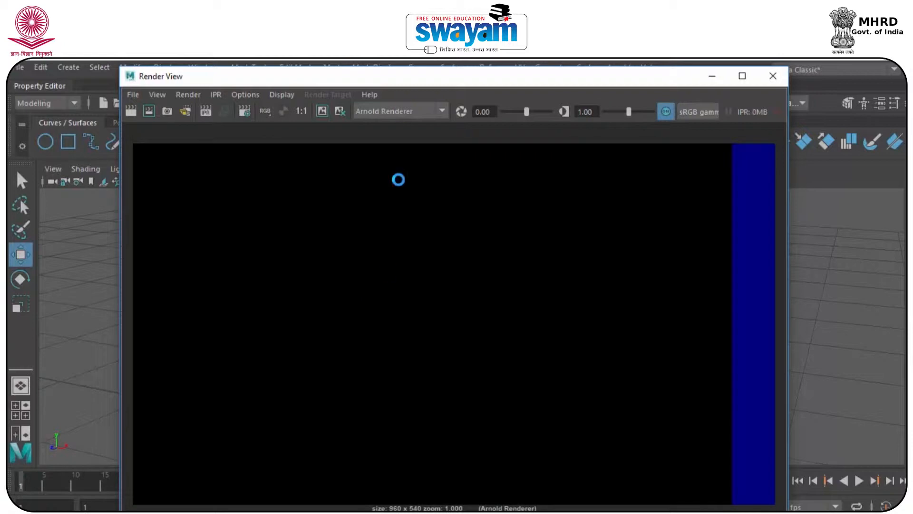
{"action": "left_click", "coordinate": [773, 76]}
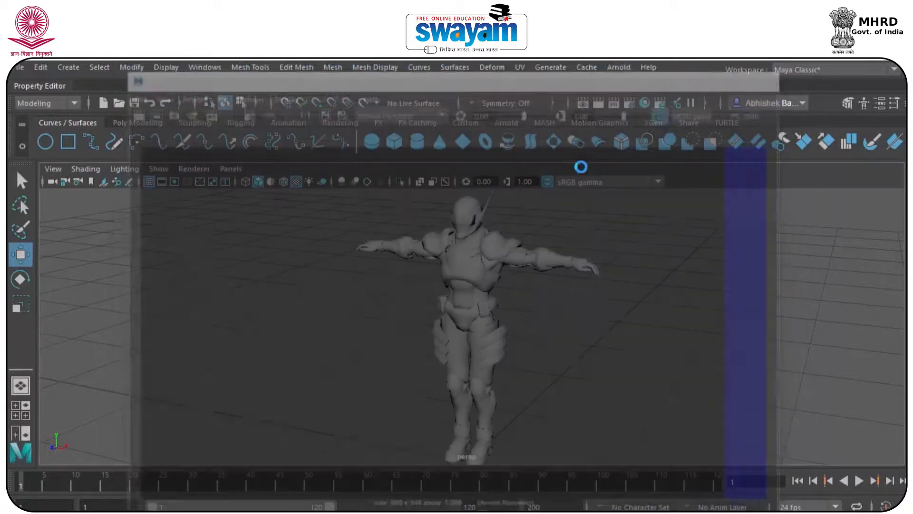
Assign a new Arnold aiStandardSurface material to all meshes of the character.
{"action": "scroll", "coordinate": [390, 265], "scroll_direction": "down", "scroll_amount": 4}
{"action": "mouse_move", "coordinate": [379, 238]}
{"action": "left_mouse_down"}
{"action": "mouse_move", "coordinate": [526, 390]}
{"action": "mouse_move", "coordinate": [594, 432]}
{"action": "left_mouse_up"}
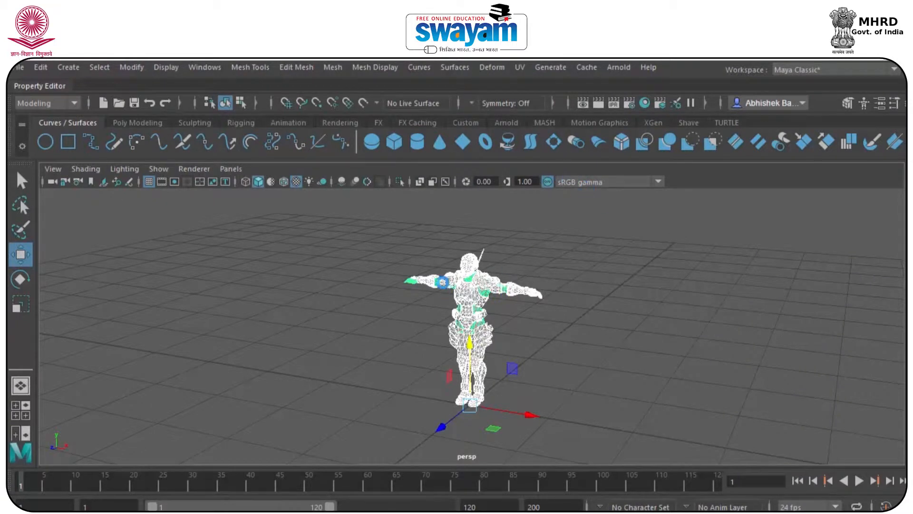
{"action": "right_click", "coordinate": [459, 278]}
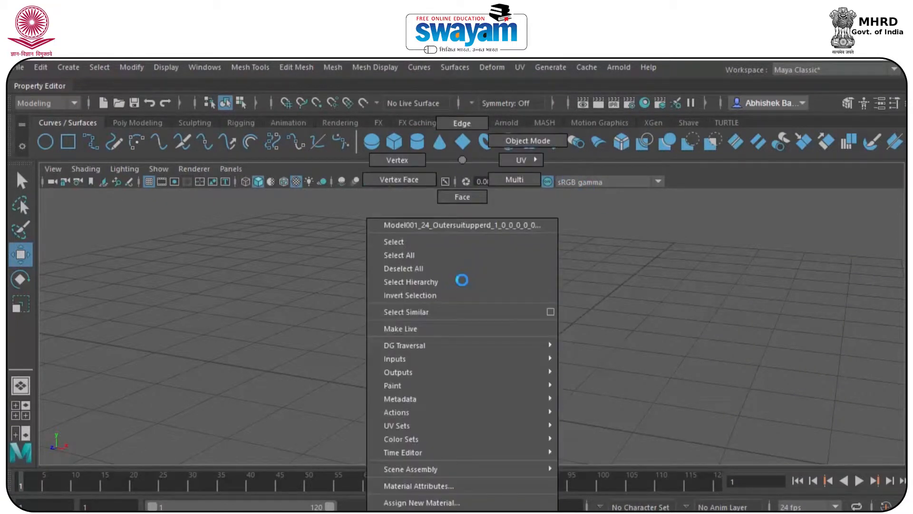
{"action": "left_click", "coordinate": [422, 503]}
{"action": "left_click_drag", "start_coordinate": [390, 221], "coordinate": [364, 128]}
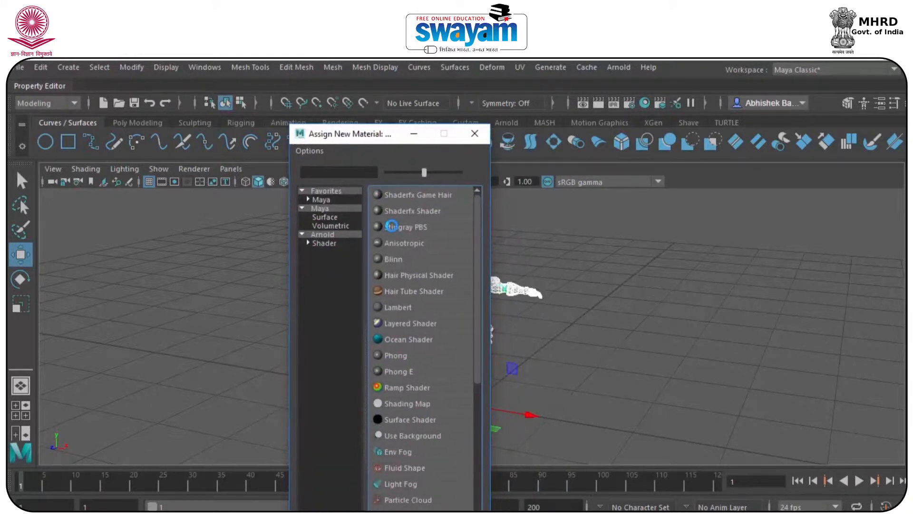
{"action": "left_click", "coordinate": [324, 243]}
{"action": "left_click_drag", "start_coordinate": [393, 137], "coordinate": [374, 103]}
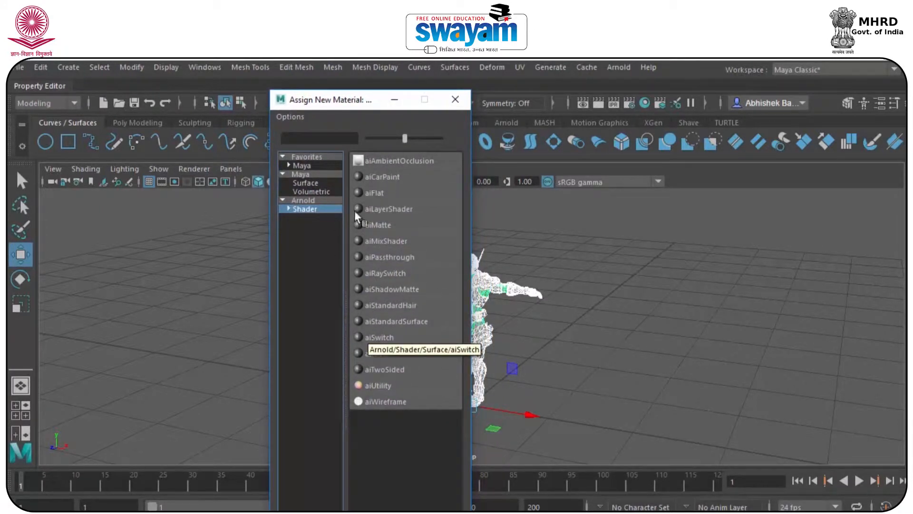
{"action": "left_click", "coordinate": [402, 322]}
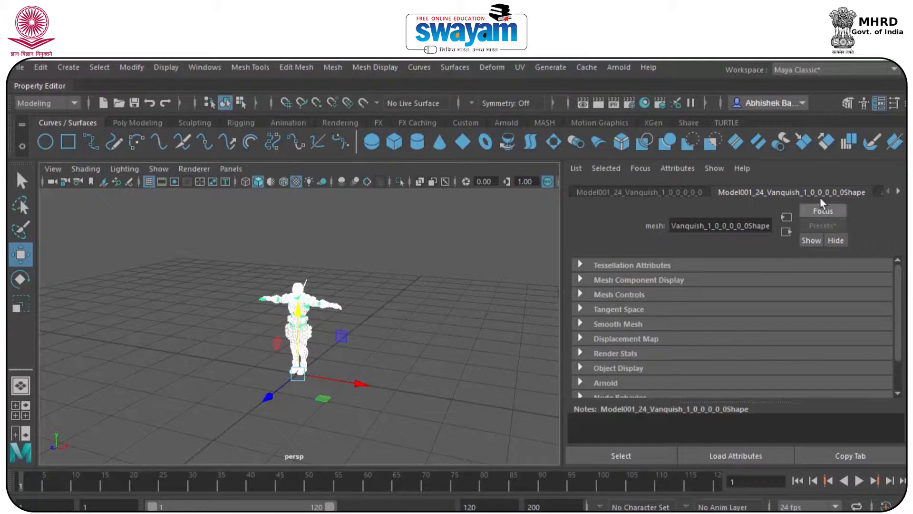
Look through the character mesh's transform and shape attributes and display the aiStandardSurface1 material attributes.
{"action": "left_click", "coordinate": [614, 192]}
{"action": "left_click", "coordinate": [795, 192]}
{"action": "mouse_move", "coordinate": [898, 285]}
{"action": "left_mouse_down"}
{"action": "mouse_move", "coordinate": [893, 310]}
{"action": "mouse_move", "coordinate": [897, 270]}
{"action": "left_mouse_up"}
{"action": "left_click", "coordinate": [636, 192]}
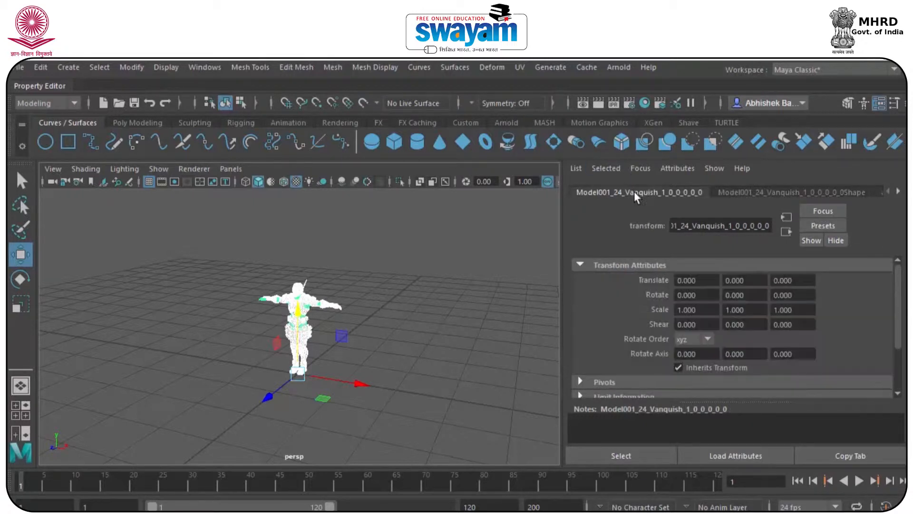
{"action": "left_click", "coordinate": [860, 192]}
{"action": "left_click", "coordinate": [899, 192]}
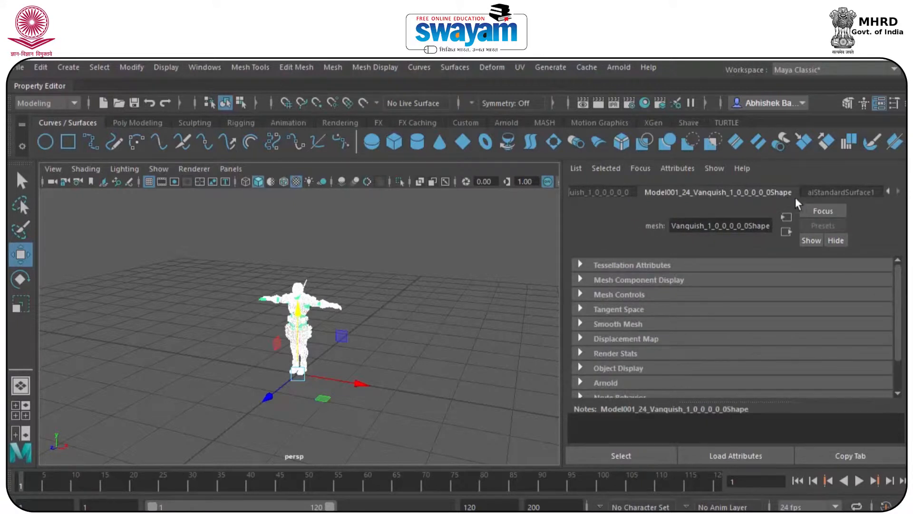
{"action": "left_click", "coordinate": [830, 193]}
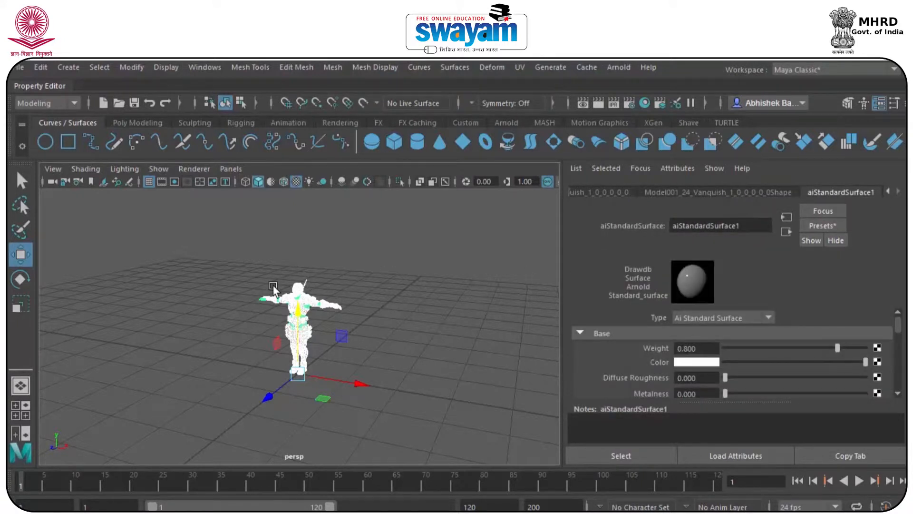
Set the aiStandardSurface1 base color to grey with value 0.539 and the base weight to 0.841, and render the view.
{"action": "key", "text": "f"}
{"action": "left_click", "coordinate": [683, 362]}
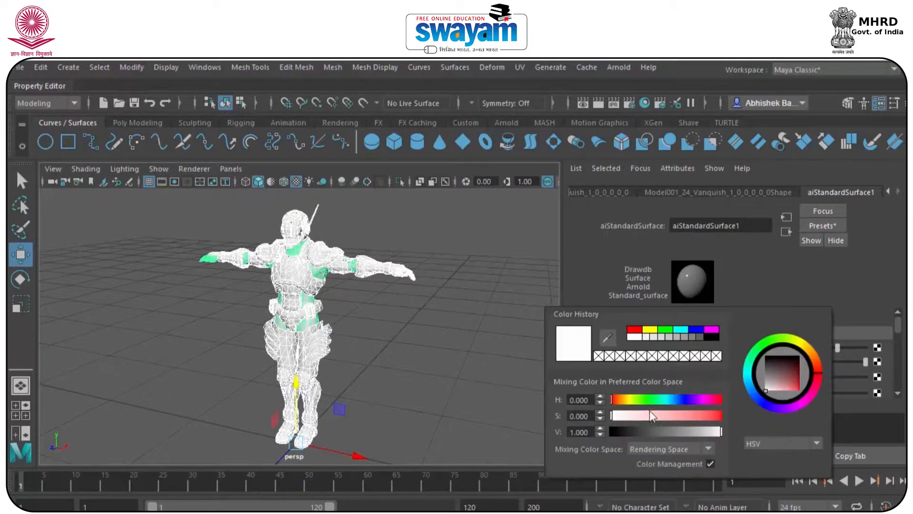
{"action": "left_click_drag", "start_coordinate": [655, 431], "coordinate": [700, 437]}
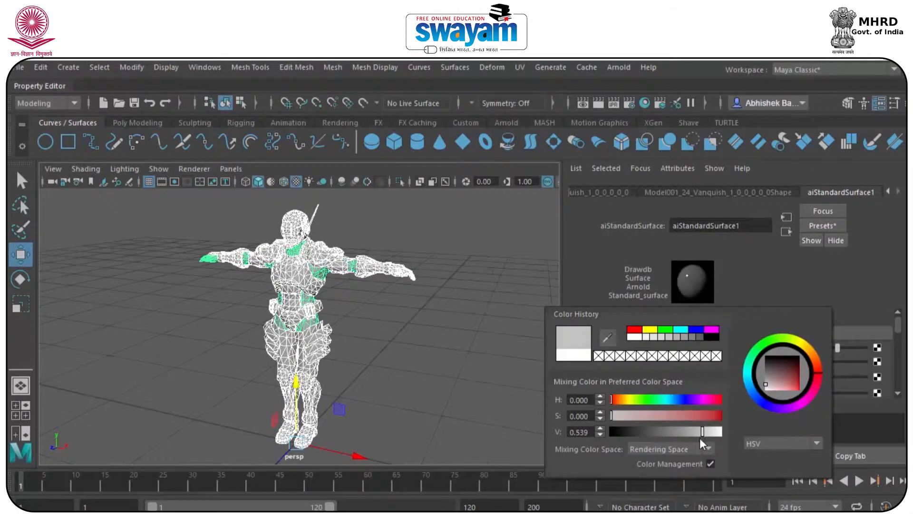
{"action": "mouse_move", "coordinate": [831, 350]}
{"action": "left_mouse_down"}
{"action": "mouse_move", "coordinate": [734, 347]}
{"action": "mouse_move", "coordinate": [843, 347]}
{"action": "left_mouse_up"}
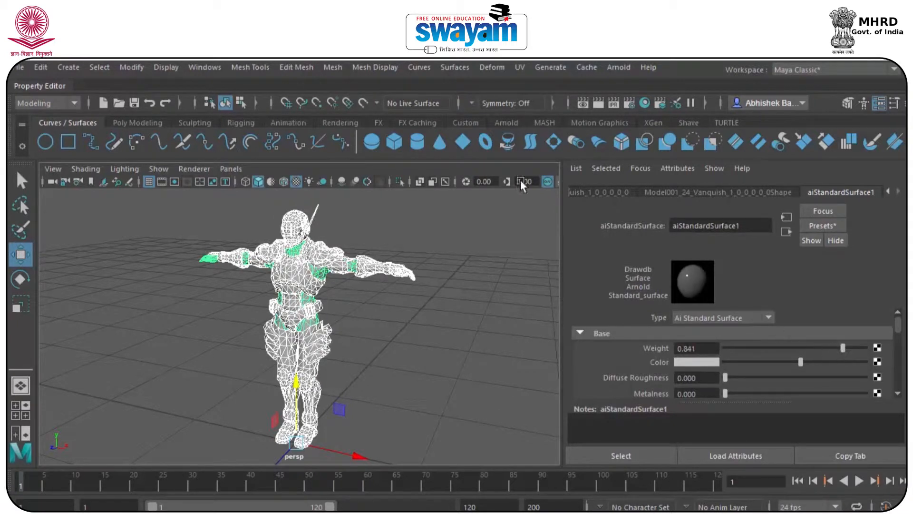
{"action": "left_click", "coordinate": [597, 102]}
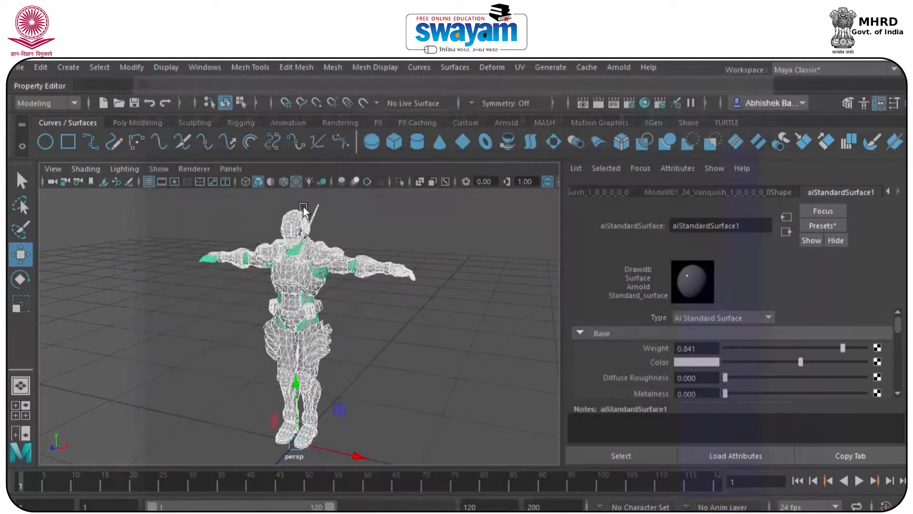
Close the rendered image, set the aiStandardSurface1 base color to white, and deselect the character.
{"action": "left_click", "coordinate": [773, 76]}
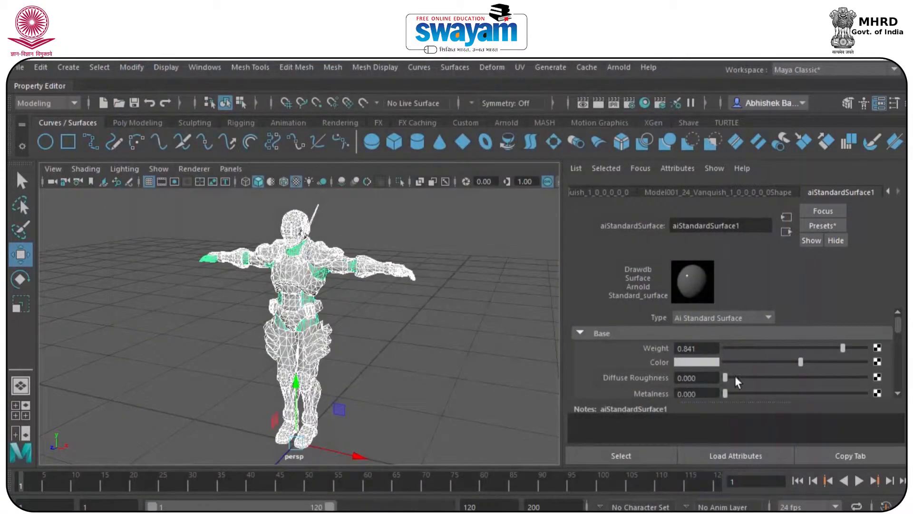
{"action": "left_click_drag", "start_coordinate": [797, 364], "coordinate": [865, 362]}
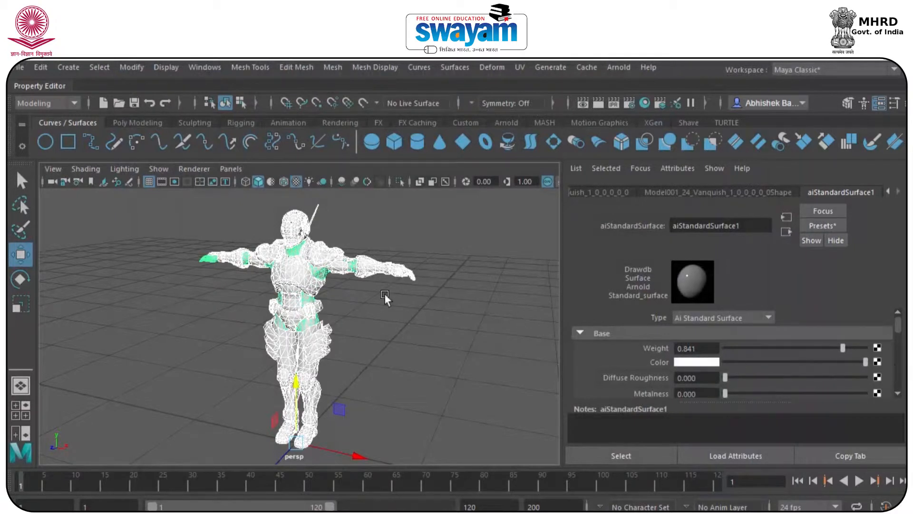
{"action": "right_click_drag", "start_coordinate": [310, 294], "coordinate": [369, 321], "text": "alt"}
{"action": "left_click", "coordinate": [369, 322]}
{"action": "left_click_drag", "start_coordinate": [310, 296], "coordinate": [382, 280], "text": "alt"}
{"action": "middle_click_drag", "start_coordinate": [383, 280], "coordinate": [392, 368], "text": "alt"}
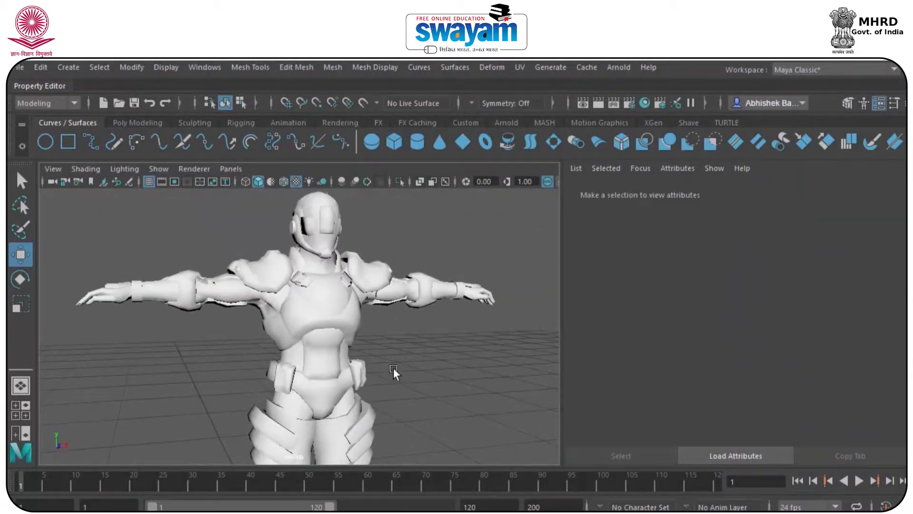
{"action": "left_click_drag", "start_coordinate": [393, 367], "coordinate": [347, 316], "text": "alt"}
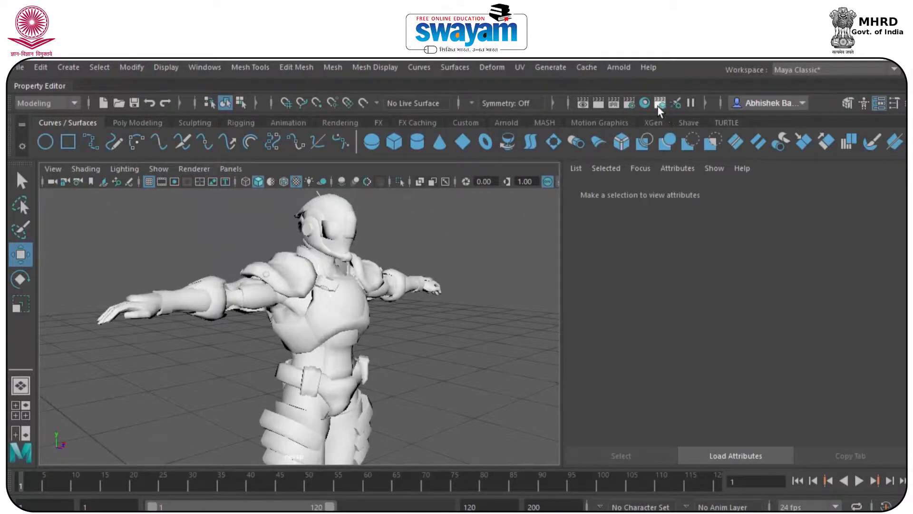
Open Arnold RenderView beside the viewport, run a live render of the character from changing angles, and close the window.
{"action": "left_click", "coordinate": [504, 123]}
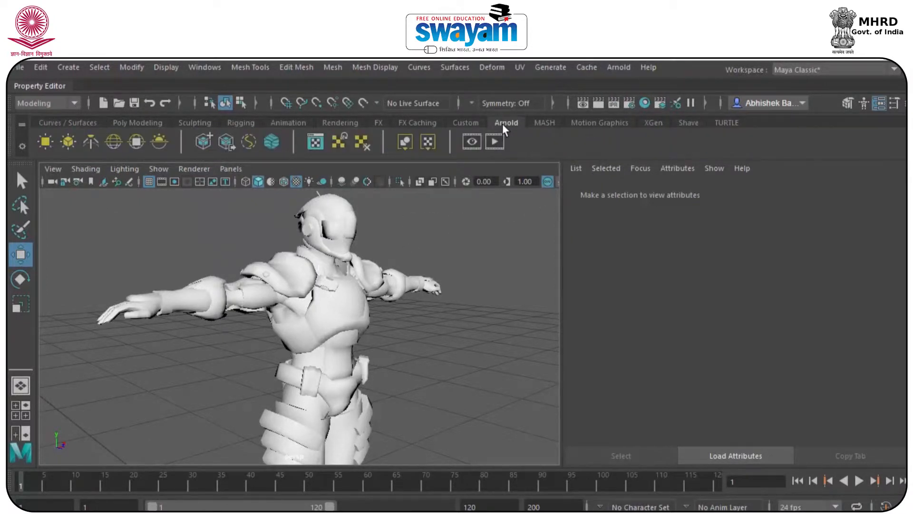
{"action": "left_click", "coordinate": [476, 141]}
{"action": "left_click_drag", "start_coordinate": [513, 172], "coordinate": [615, 76]}
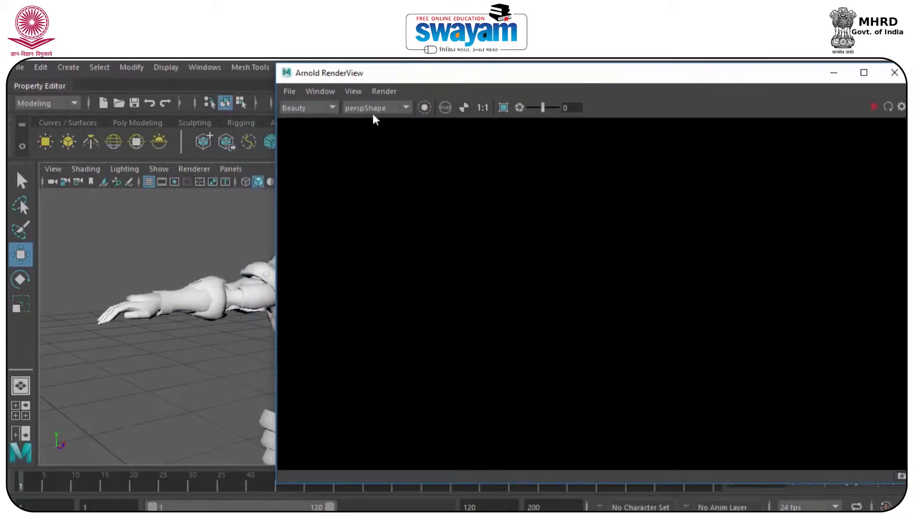
{"action": "left_click_drag", "start_coordinate": [531, 75], "coordinate": [467, 170]}
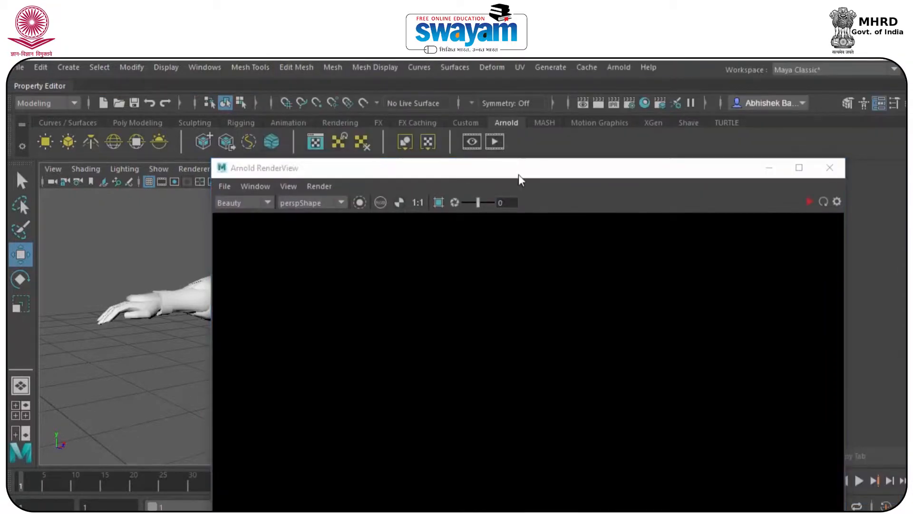
{"action": "left_click_drag", "start_coordinate": [534, 175], "coordinate": [595, 153]}
{"action": "left_click_drag", "start_coordinate": [255, 267], "coordinate": [288, 290], "text": "alt"}
{"action": "left_click", "coordinate": [868, 180]}
{"action": "left_click_drag", "start_coordinate": [244, 339], "coordinate": [386, 362], "text": "alt"}
{"action": "left_click", "coordinate": [884, 154]}
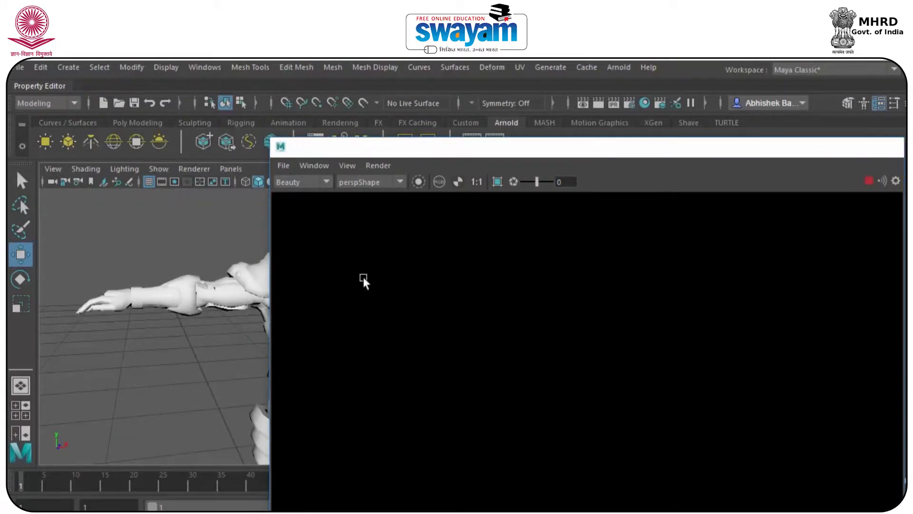
Assign another new Arnold aiStandardSurface material to the whole character and deselect it.
{"action": "scroll", "coordinate": [310, 293], "scroll_direction": "down", "scroll_amount": 3}
{"action": "left_click", "coordinate": [314, 347]}
{"action": "right_click_drag", "start_coordinate": [315, 348], "coordinate": [275, 497]}
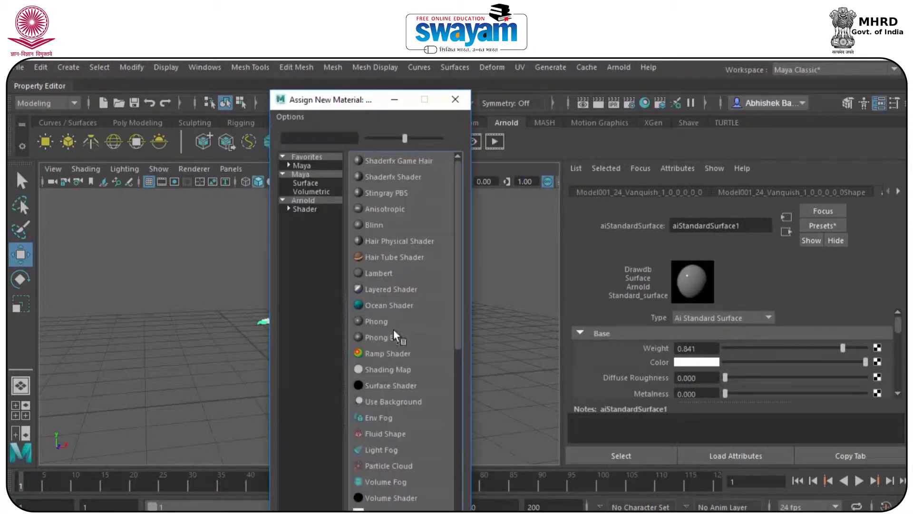
{"action": "left_click", "coordinate": [303, 209]}
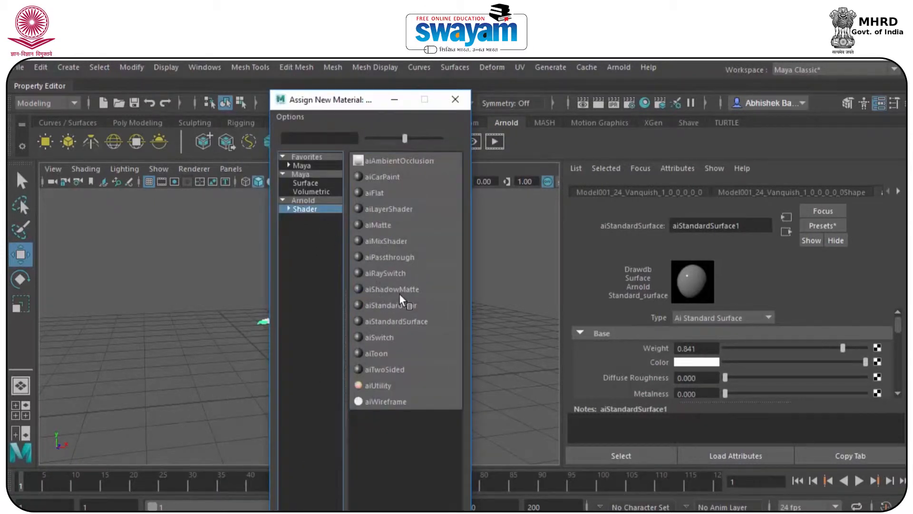
{"action": "left_click", "coordinate": [390, 321]}
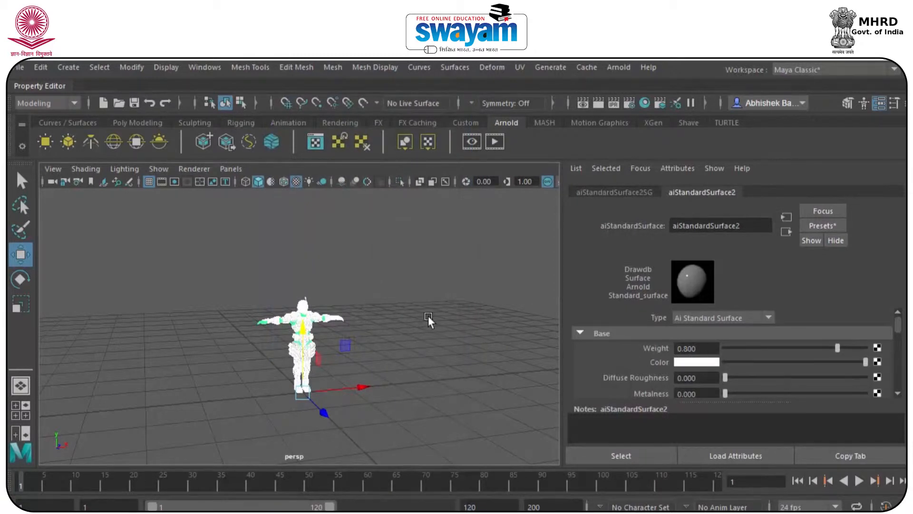
{"action": "left_click", "coordinate": [361, 326]}
{"action": "right_click_drag", "start_coordinate": [361, 327], "coordinate": [361, 353], "text": "alt"}
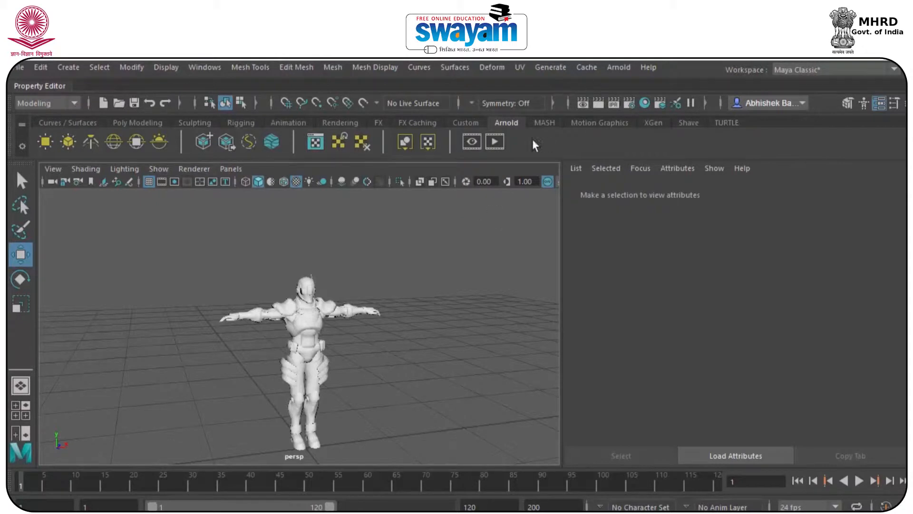
Render the character with the newly assigned material in Arnold RenderView, then close the render window.
{"action": "left_click", "coordinate": [492, 141]}
{"action": "left_click_drag", "start_coordinate": [488, 150], "coordinate": [548, 121]}
{"action": "left_click_drag", "start_coordinate": [226, 349], "coordinate": [328, 326], "text": "alt"}
{"action": "left_click_drag", "start_coordinate": [457, 126], "coordinate": [278, 123]}
{"action": "left_click", "coordinate": [768, 115]}
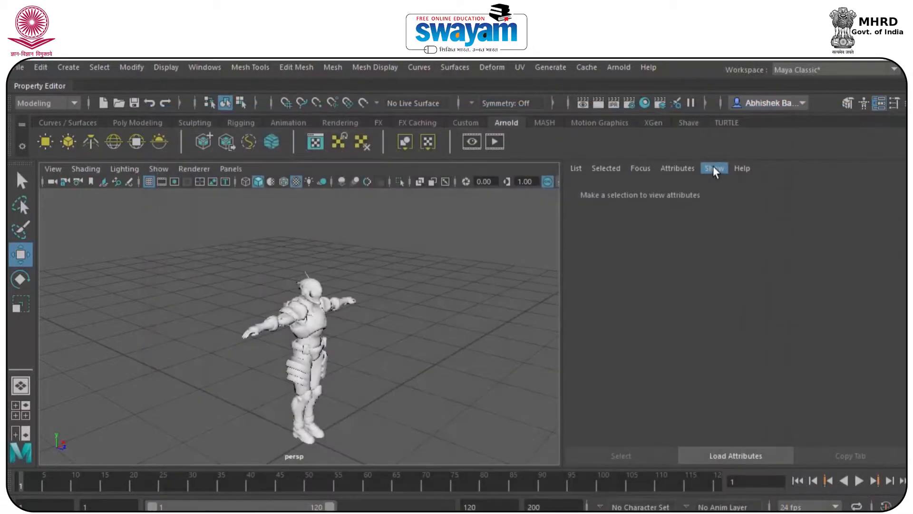
Hide the Attribute Editor, create an Arnold area light, and move it up and forward to stand in front of the character.
{"action": "key", "text": "ctrl+a"}
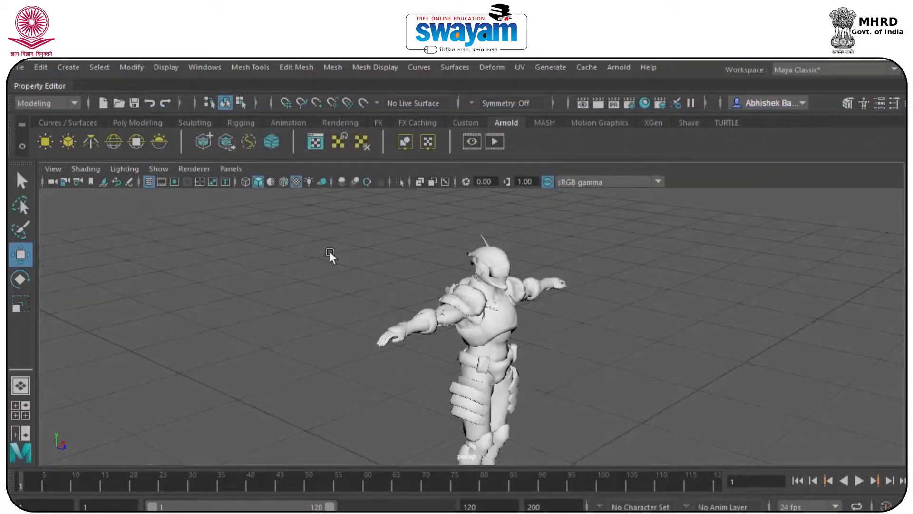
{"action": "left_click", "coordinate": [44, 141]}
{"action": "scroll", "coordinate": [569, 391], "scroll_direction": "down", "scroll_amount": 4}
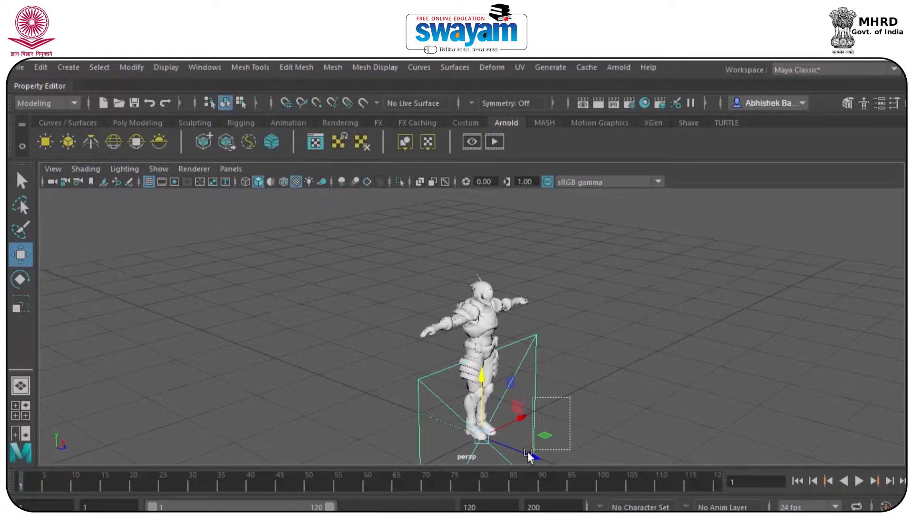
{"action": "left_click_drag", "start_coordinate": [519, 447], "coordinate": [605, 486]}
{"action": "left_click_drag", "start_coordinate": [563, 412], "coordinate": [569, 272]}
{"action": "key", "text": "space"}
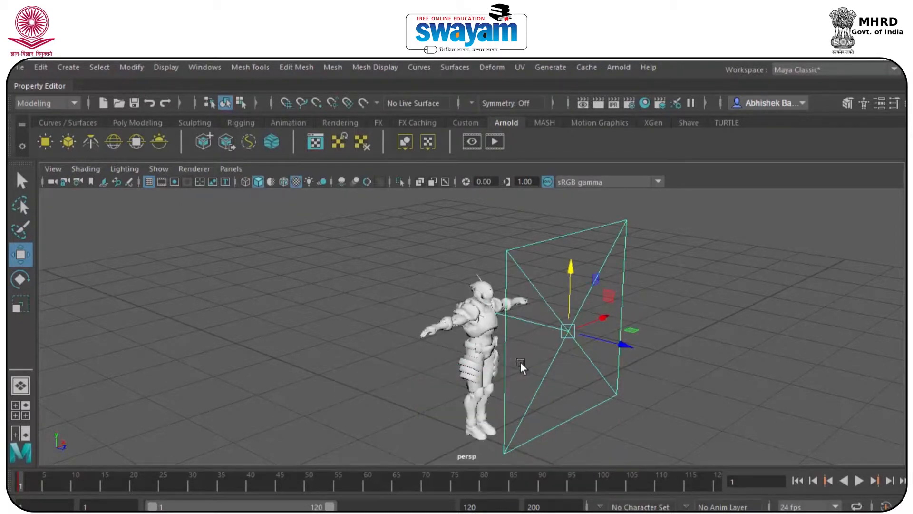
{"action": "key", "text": "space"}
{"action": "key", "text": "space"}
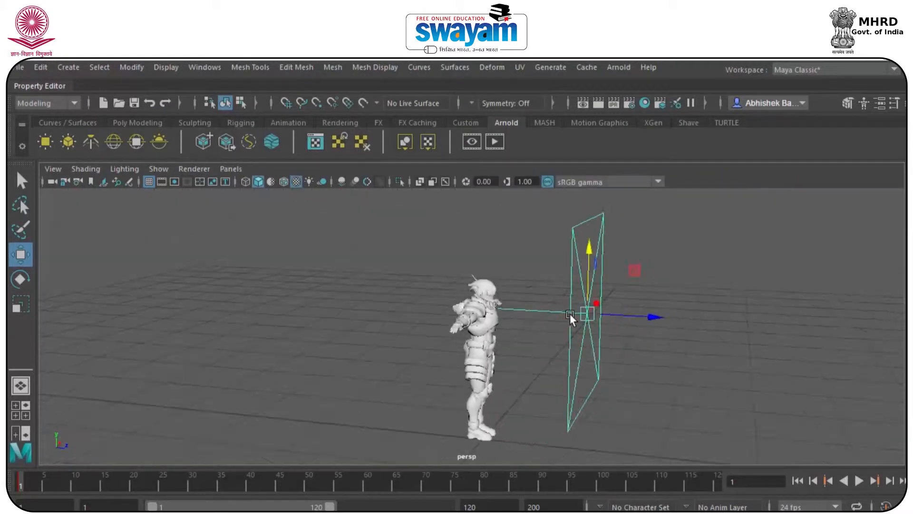
{"action": "scroll", "coordinate": [590, 320], "scroll_direction": "up", "scroll_amount": 5}
{"action": "left_click_drag", "start_coordinate": [609, 338], "coordinate": [554, 336], "text": "alt"}
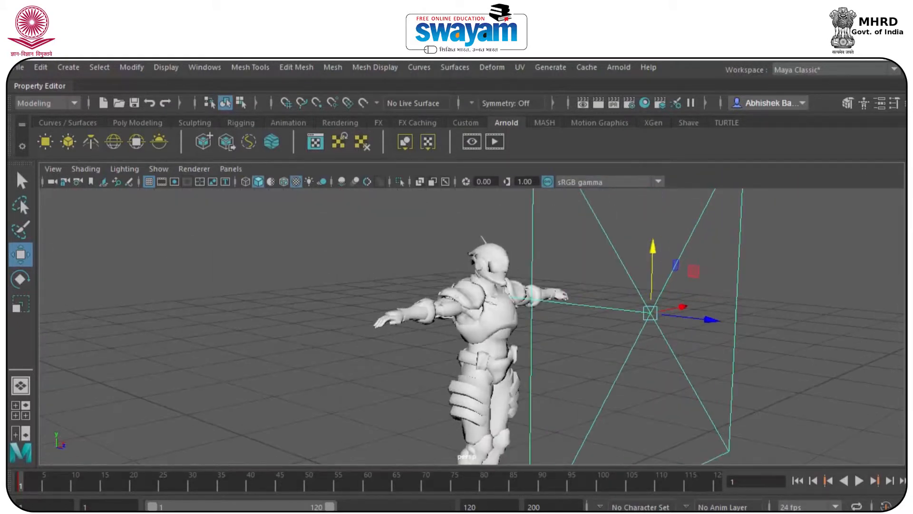
Render the area-lit character in Arnold RenderView and examine the result from the front and side, with the window enlarged and beside the viewport.
{"action": "left_click", "coordinate": [493, 142]}
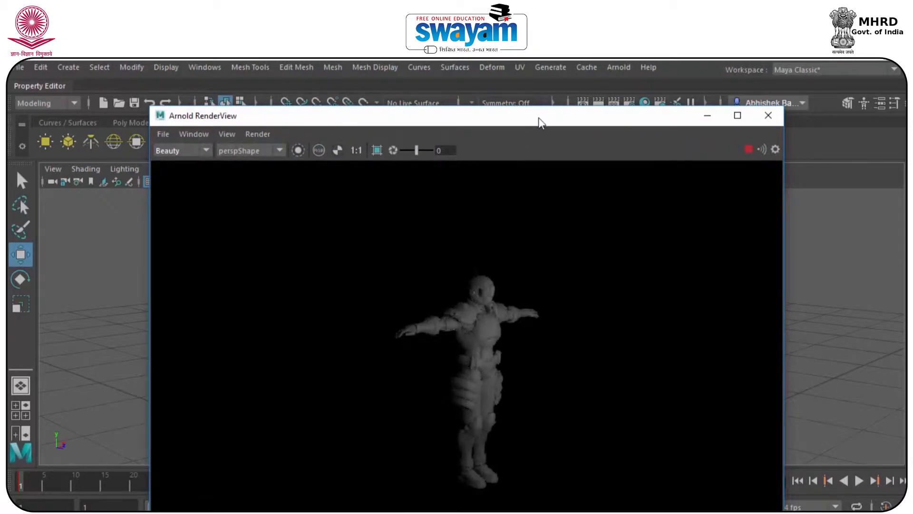
{"action": "left_click_drag", "start_coordinate": [540, 118], "coordinate": [769, 113]}
{"action": "left_click_drag", "start_coordinate": [378, 232], "coordinate": [567, 235]}
{"action": "left_click_drag", "start_coordinate": [371, 290], "coordinate": [347, 290], "text": "alt"}
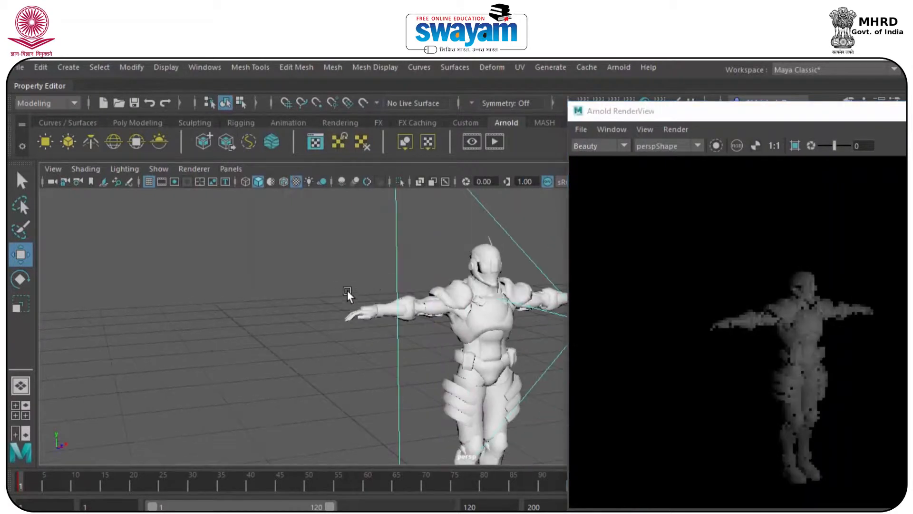
{"action": "middle_click_drag", "start_coordinate": [364, 267], "coordinate": [230, 240], "text": "alt"}
{"action": "left_click_drag", "start_coordinate": [709, 112], "coordinate": [548, 151]}
{"action": "double_click", "coordinate": [548, 148]}
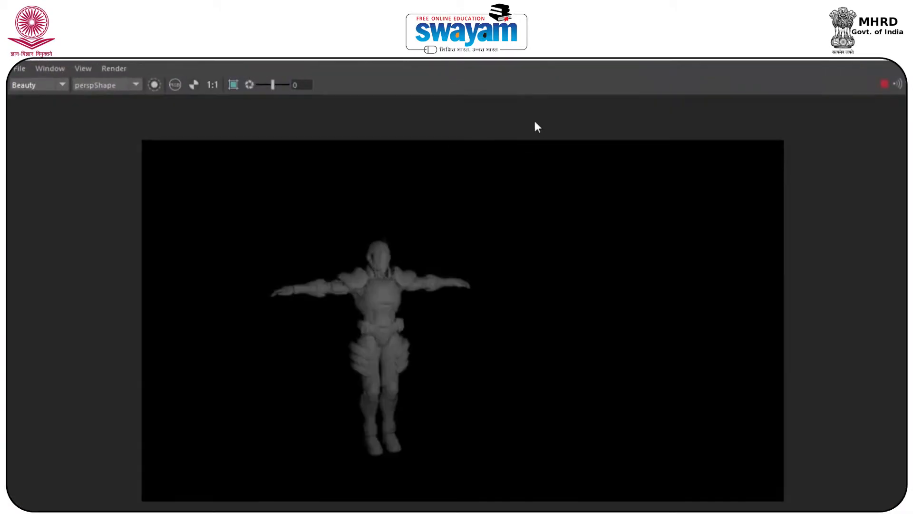
{"action": "left_click_drag", "start_coordinate": [540, 62], "coordinate": [671, 129]}
{"action": "left_click_drag", "start_coordinate": [350, 310], "coordinate": [245, 327], "text": "alt"}
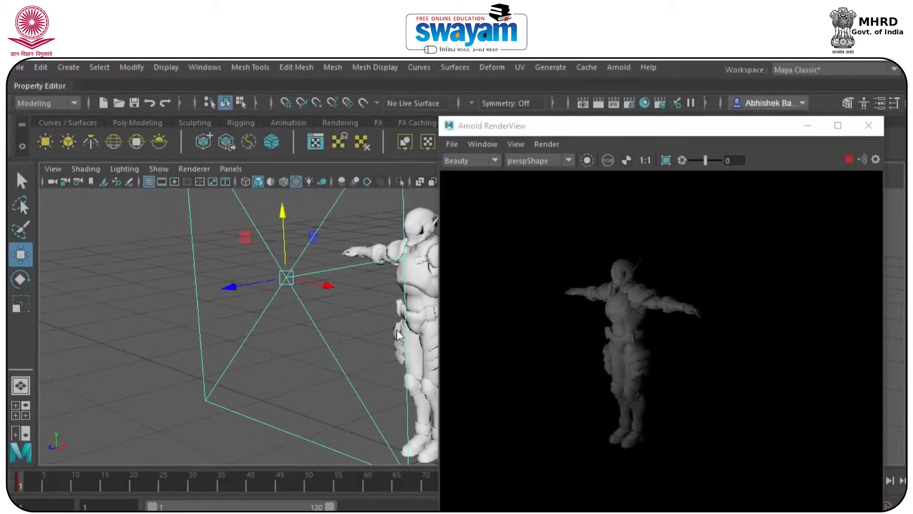
Stop the live render, turn the view to the character's other side, restart the render, and examine it up close.
{"action": "left_click", "coordinate": [848, 160]}
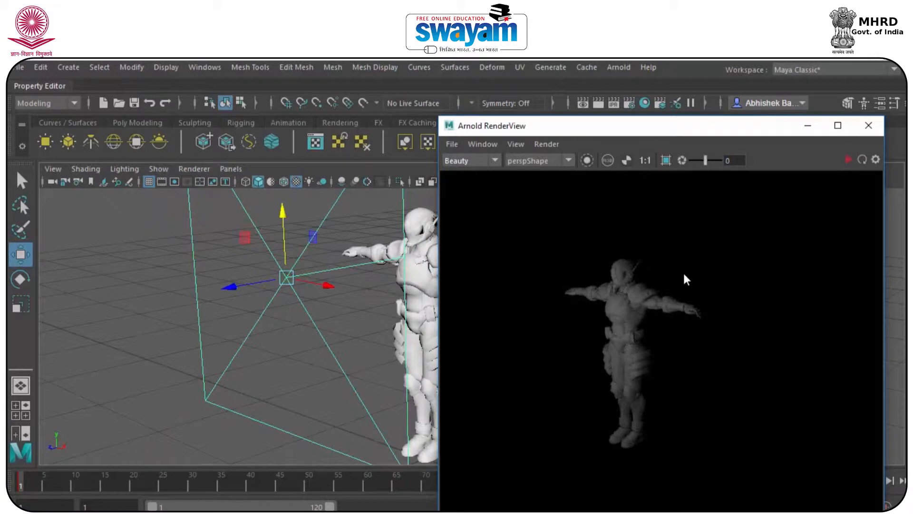
{"action": "left_click_drag", "start_coordinate": [152, 308], "coordinate": [409, 305], "text": "alt"}
{"action": "left_click", "coordinate": [849, 160]}
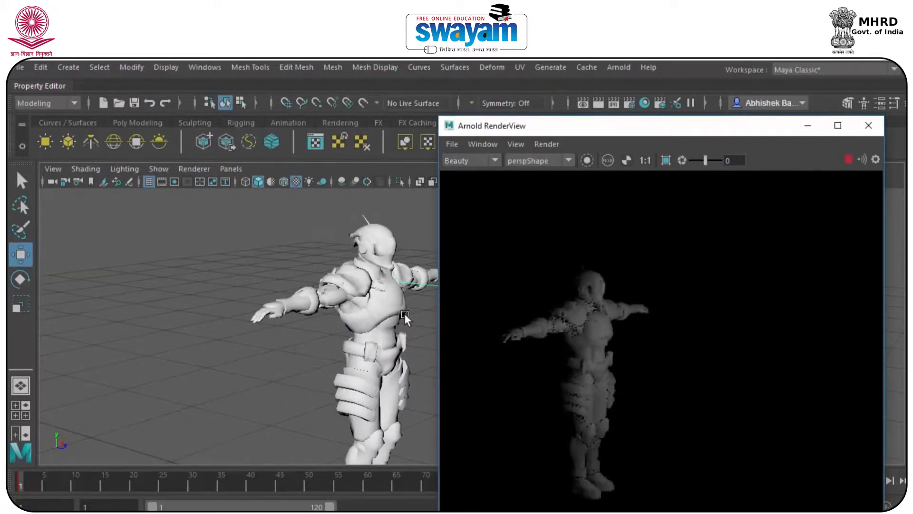
{"action": "scroll", "coordinate": [569, 316], "scroll_direction": "up", "scroll_amount": 3}
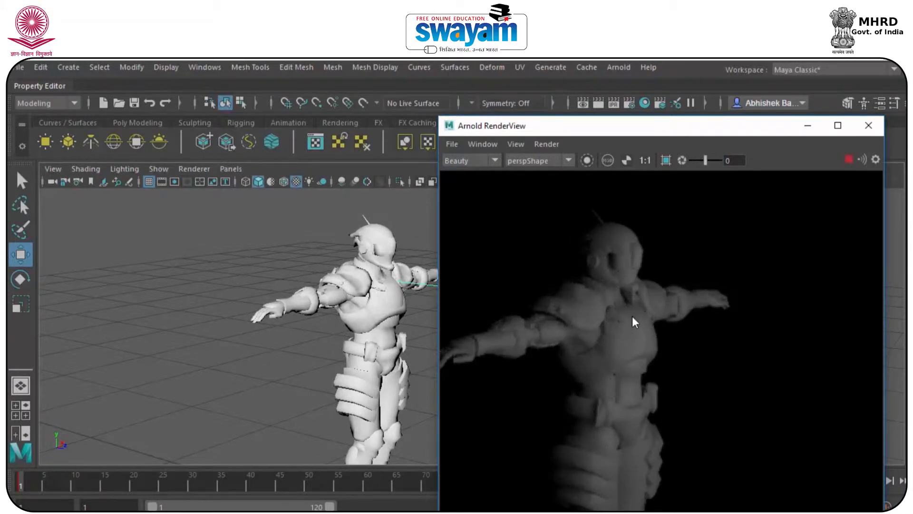
Check the Arnold Renderer sampling values in Render Settings, then close the settings and Arnold RenderView.
{"action": "left_click", "coordinate": [629, 103]}
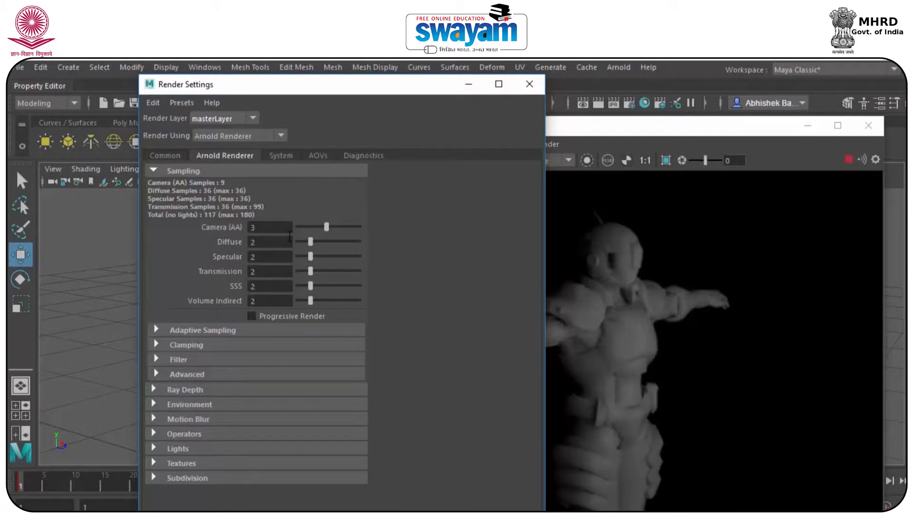
{"action": "left_click", "coordinate": [529, 83]}
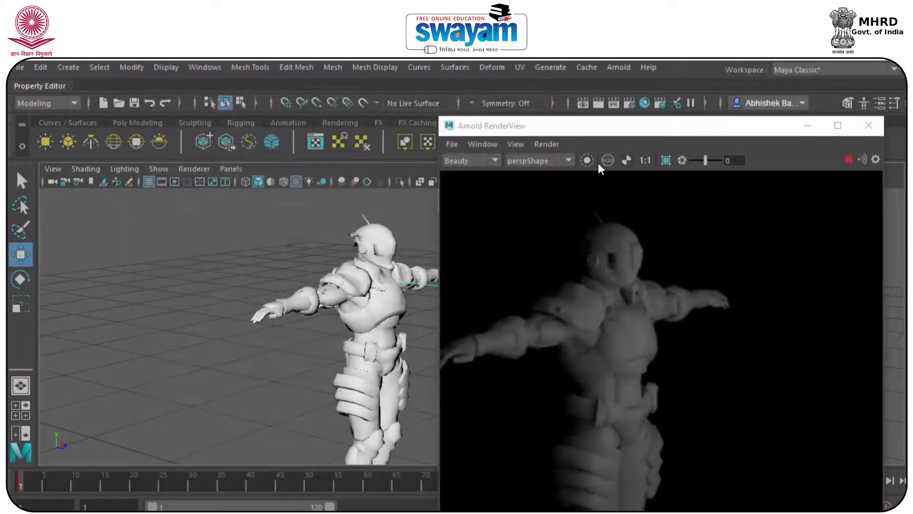
{"action": "left_click", "coordinate": [864, 126]}
Create a thin polygon cube across the grid as a floor under the character, scale it down, and deselect it.
{"action": "right_click_drag", "start_coordinate": [596, 269], "coordinate": [92, 176], "text": "alt"}
{"action": "left_click", "coordinate": [138, 122]}
{"action": "left_click", "coordinate": [65, 143]}
{"action": "mouse_move", "coordinate": [416, 297]}
{"action": "left_mouse_down"}
{"action": "mouse_move", "coordinate": [597, 423]}
{"action": "mouse_move", "coordinate": [578, 459]}
{"action": "mouse_move", "coordinate": [548, 441]}
{"action": "mouse_move", "coordinate": [522, 338]}
{"action": "mouse_move", "coordinate": [518, 354]}
{"action": "left_mouse_up"}
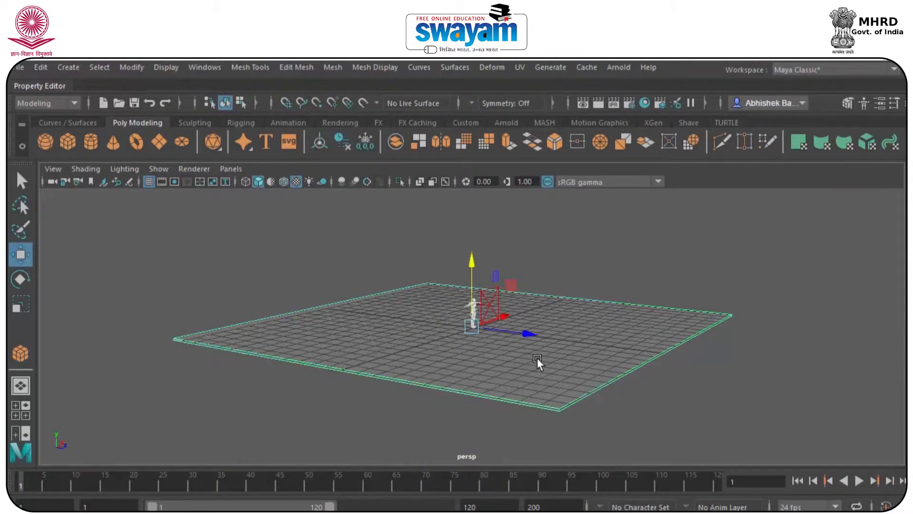
{"action": "key", "text": "r"}
{"action": "left_click_drag", "start_coordinate": [528, 332], "coordinate": [488, 320]}
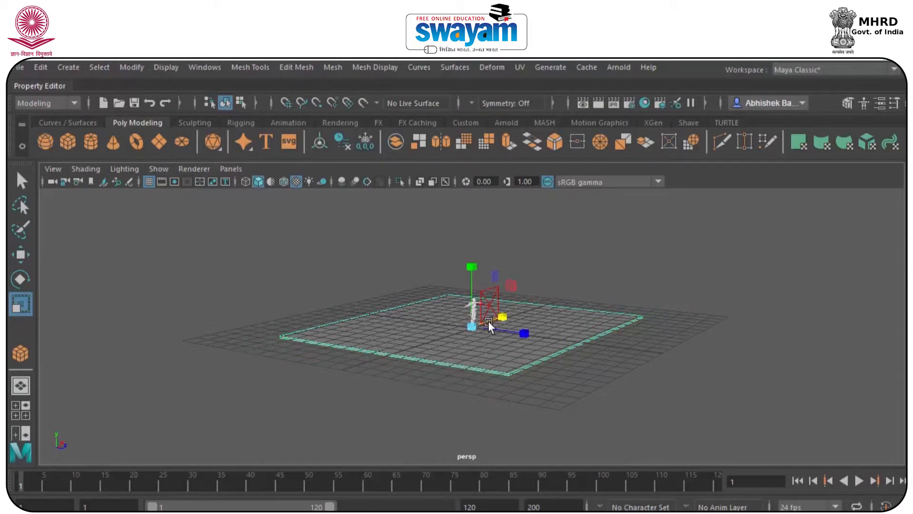
{"action": "left_click", "coordinate": [592, 215]}
Select the area light and examine its placement relative to the character and the floor.
{"action": "left_click", "coordinate": [489, 287]}
{"action": "scroll", "coordinate": [488, 287], "scroll_direction": "up", "scroll_amount": 10}
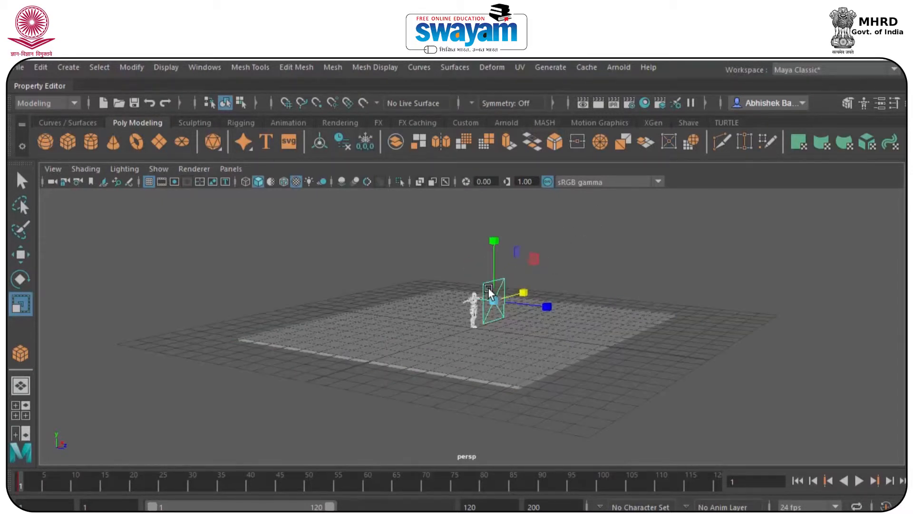
{"action": "key", "text": "space"}
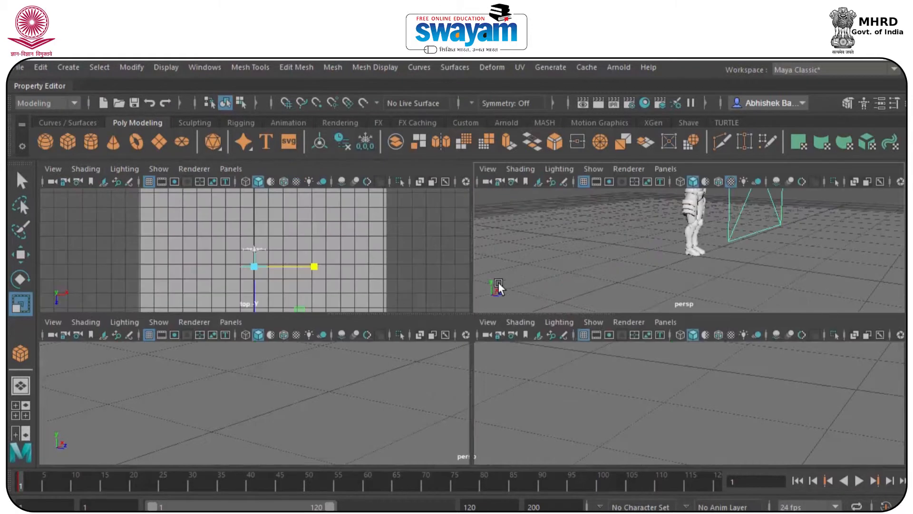
{"action": "key", "text": "space"}
{"action": "left_click_drag", "start_coordinate": [502, 295], "coordinate": [506, 290], "text": "alt"}
{"action": "scroll", "coordinate": [506, 291], "scroll_direction": "down", "scroll_amount": 3}
{"action": "middle_click_drag", "start_coordinate": [507, 295], "coordinate": [494, 301], "text": "alt"}
{"action": "scroll", "coordinate": [495, 302], "scroll_direction": "up", "scroll_amount": 3}
Assign a new Arnold aiStandardSurface material to the floor slab.
{"action": "left_click", "coordinate": [354, 278]}
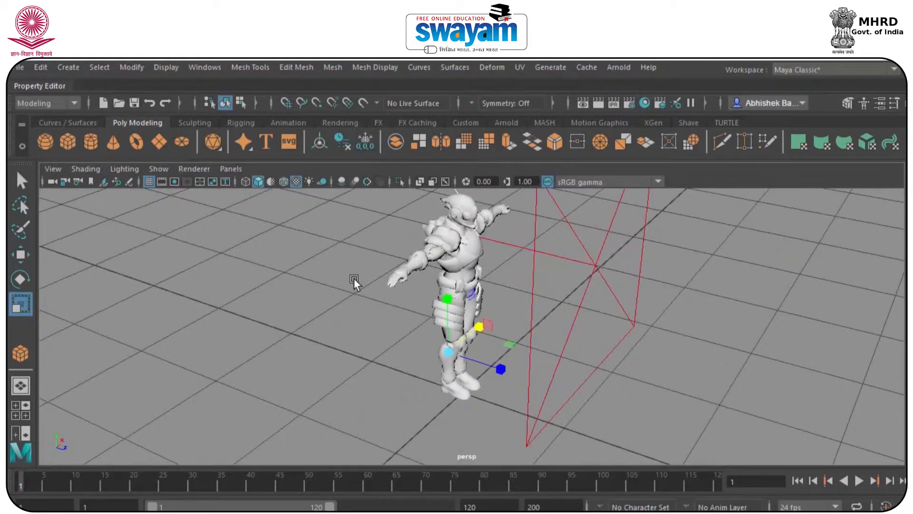
{"action": "scroll", "coordinate": [354, 279], "scroll_direction": "down", "scroll_amount": 6}
{"action": "key", "text": "w"}
{"action": "right_click", "coordinate": [354, 281]}
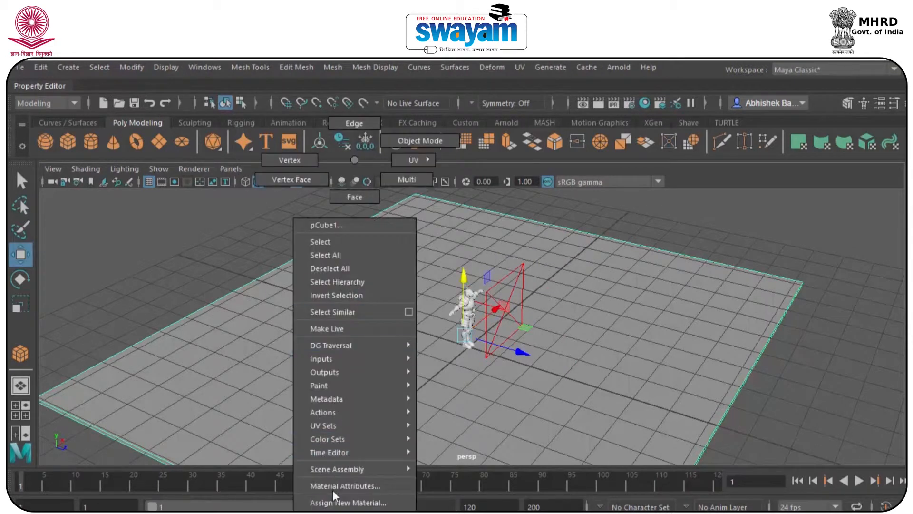
{"action": "left_click", "coordinate": [337, 501]}
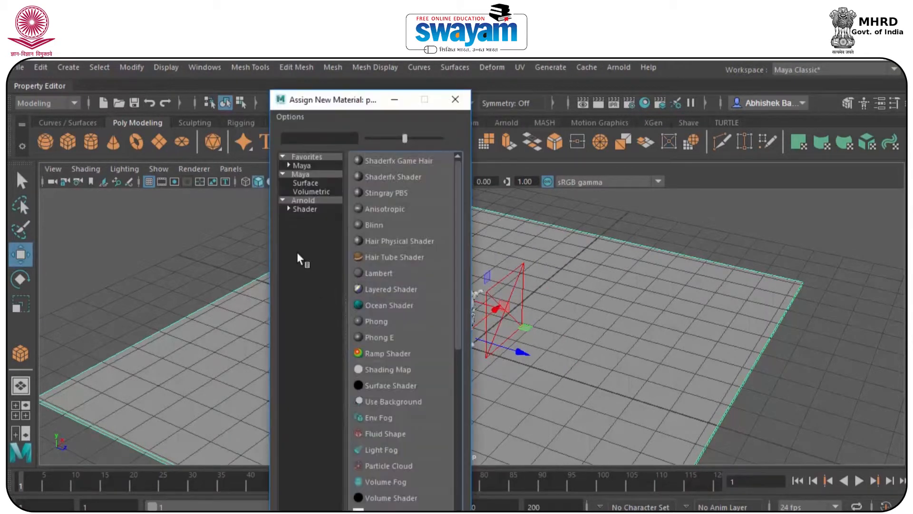
{"action": "left_click", "coordinate": [302, 200]}
{"action": "left_click", "coordinate": [392, 321]}
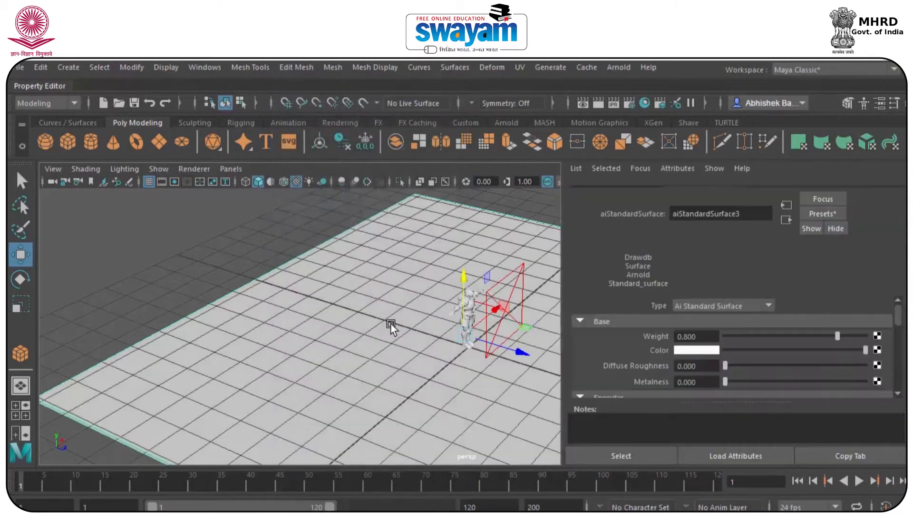
Render the current frame in Render View, then close it and hide the Attribute Editor.
{"action": "scroll", "coordinate": [285, 312], "scroll_direction": "down", "scroll_amount": 3}
{"action": "scroll", "coordinate": [295, 307], "scroll_direction": "up", "scroll_amount": 10}
{"action": "scroll", "coordinate": [294, 304], "scroll_direction": "down", "scroll_amount": 5}
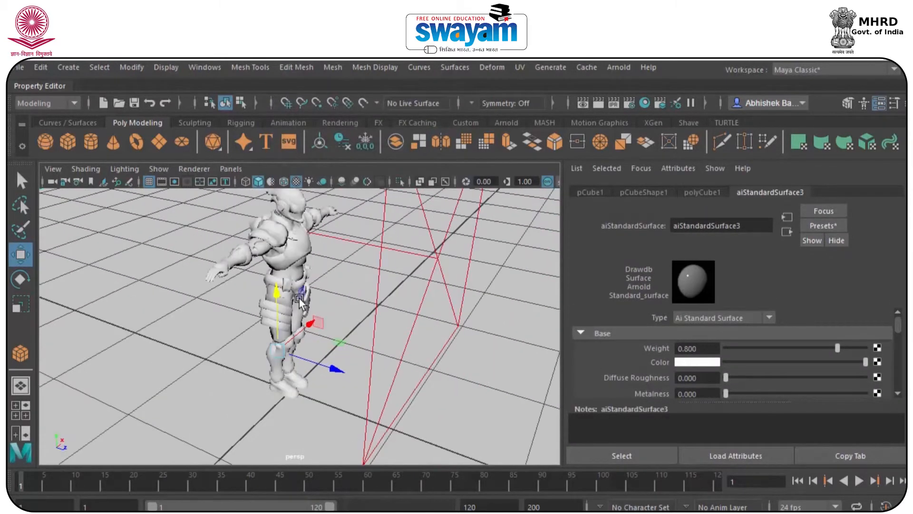
{"action": "left_click", "coordinate": [599, 103]}
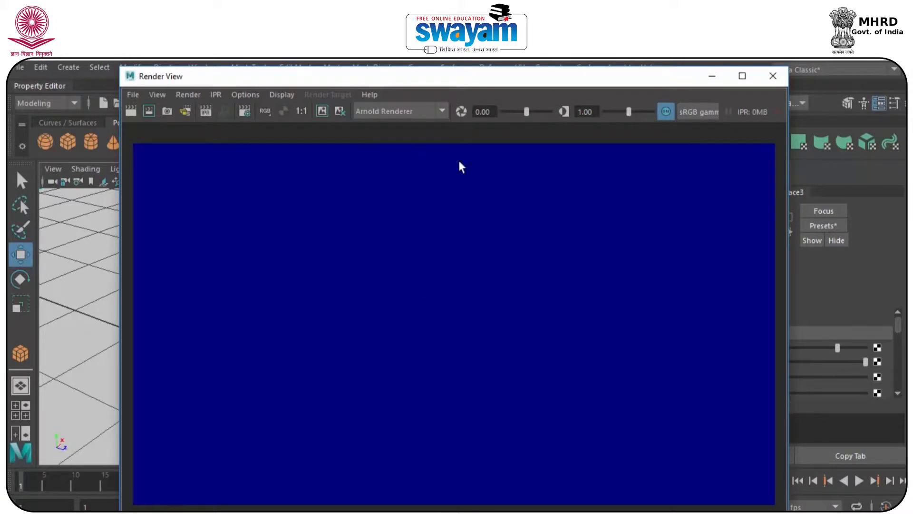
{"action": "left_click", "coordinate": [765, 78]}
{"action": "left_click", "coordinate": [903, 224]}
{"action": "left_click", "coordinate": [904, 224]}
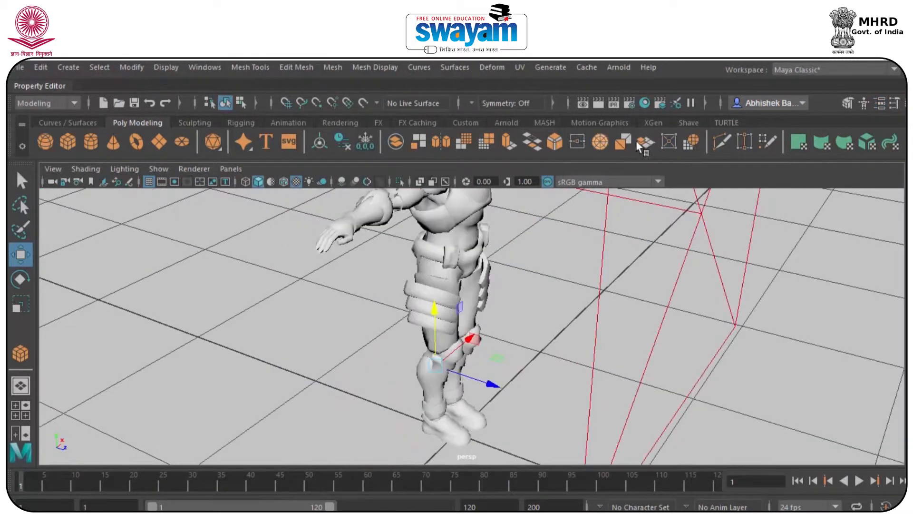
Open Arnold RenderView and run a live render with the whole character framed on the floor.
{"action": "left_click", "coordinate": [507, 123]}
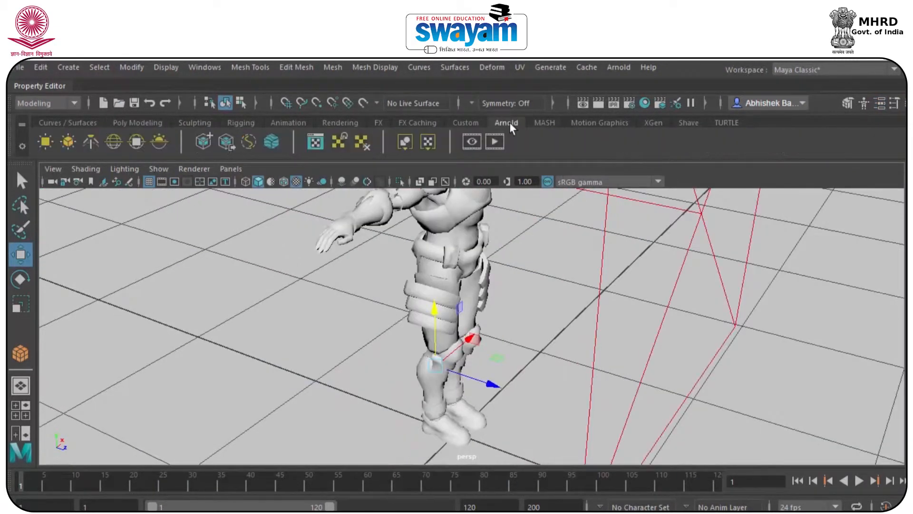
{"action": "left_click", "coordinate": [472, 141]}
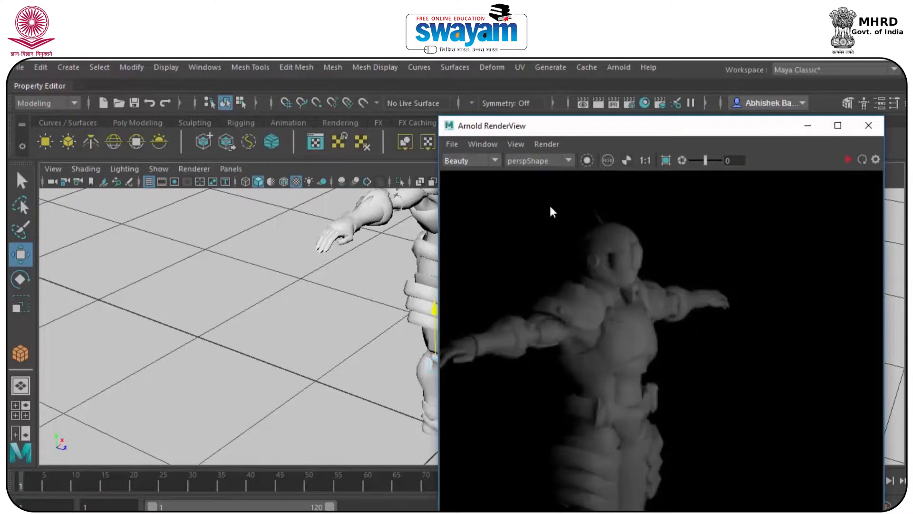
{"action": "left_click", "coordinate": [847, 161]}
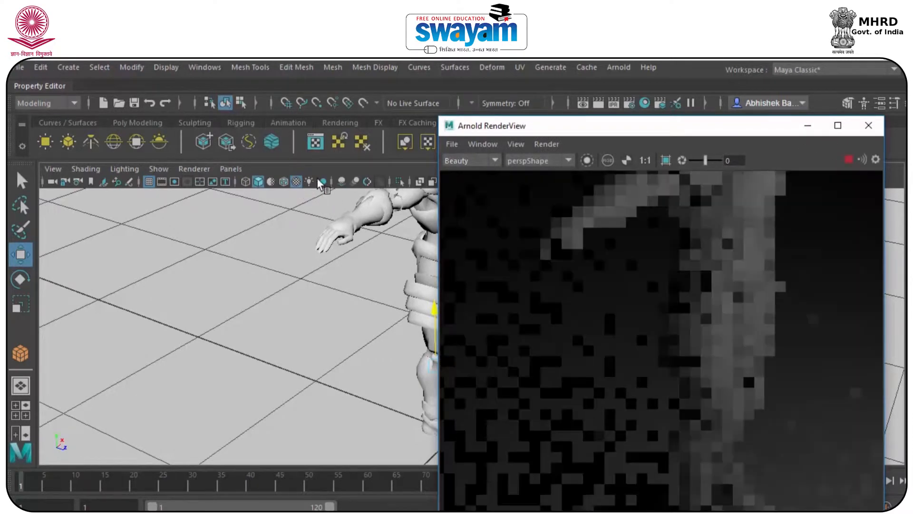
{"action": "left_click_drag", "start_coordinate": [296, 229], "coordinate": [301, 263], "text": "alt"}
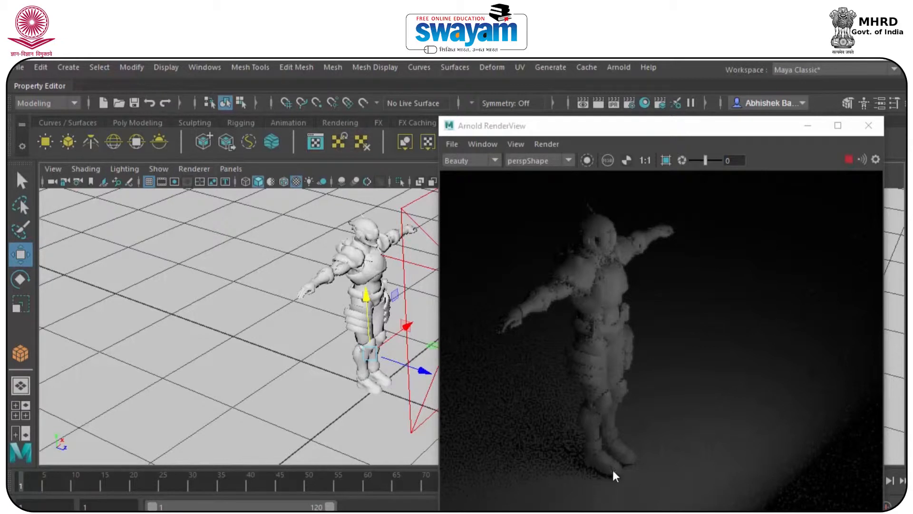
Examine the live render from floor level around the character's feet, then close Arnold RenderView.
{"action": "left_click_drag", "start_coordinate": [176, 355], "coordinate": [261, 353], "text": "alt"}
{"action": "middle_click_drag", "start_coordinate": [218, 310], "coordinate": [170, 304], "text": "alt"}
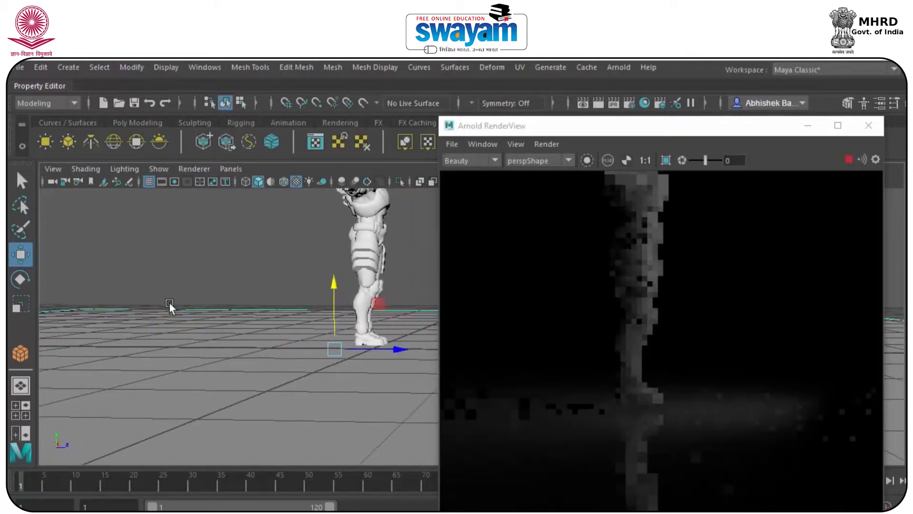
{"action": "scroll", "coordinate": [170, 304], "scroll_direction": "up", "scroll_amount": 2}
{"action": "left_click_drag", "start_coordinate": [305, 294], "coordinate": [304, 287], "text": "alt"}
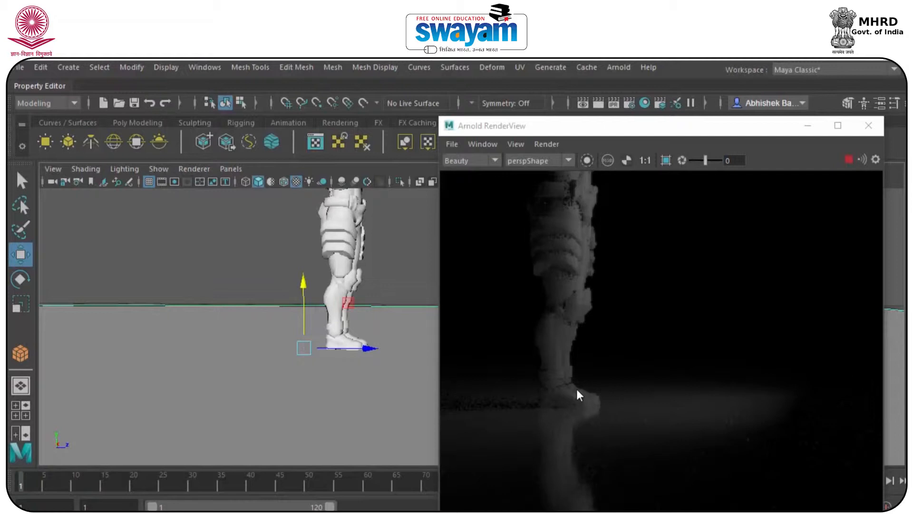
{"action": "scroll", "coordinate": [286, 271], "scroll_direction": "down", "scroll_amount": 4}
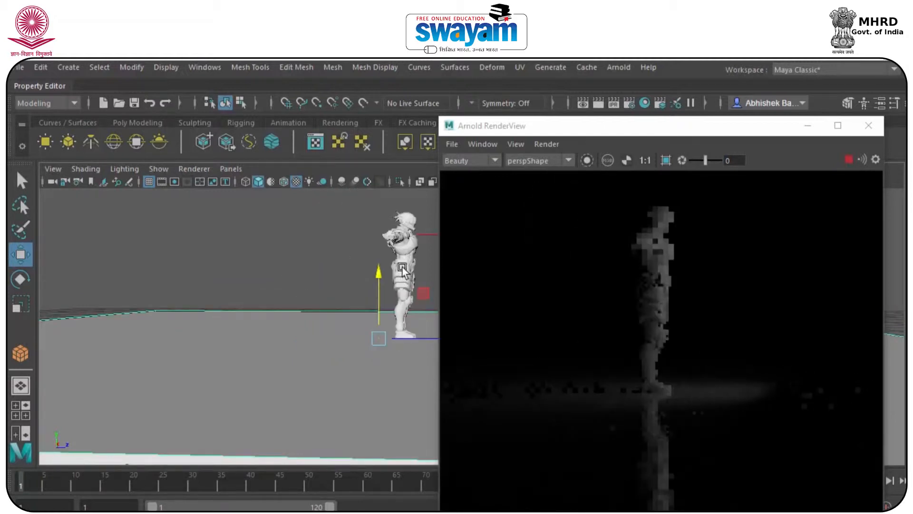
{"action": "left_click", "coordinate": [873, 125]}
Set the base color of the character's aiStandardSurface2 material to dark red with a value of 0.218, then deselect the character.
{"action": "left_click", "coordinate": [435, 211]}
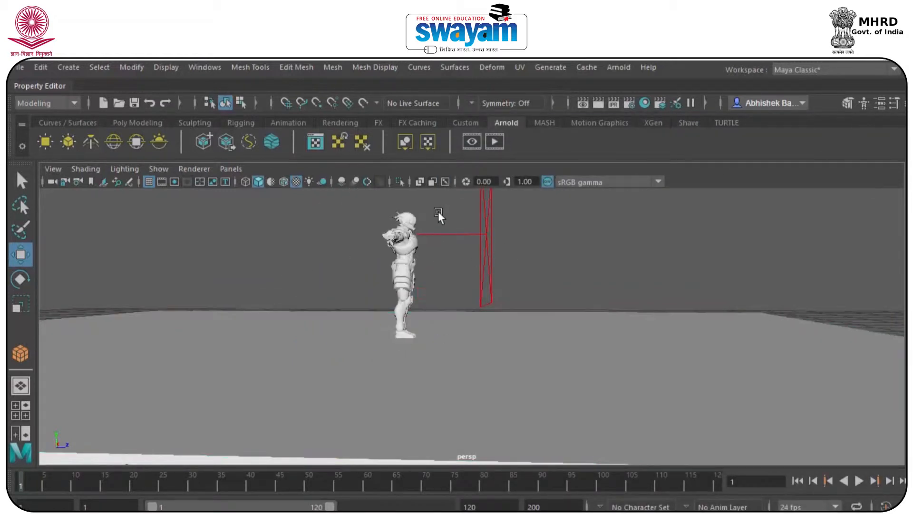
{"action": "left_click", "coordinate": [392, 224]}
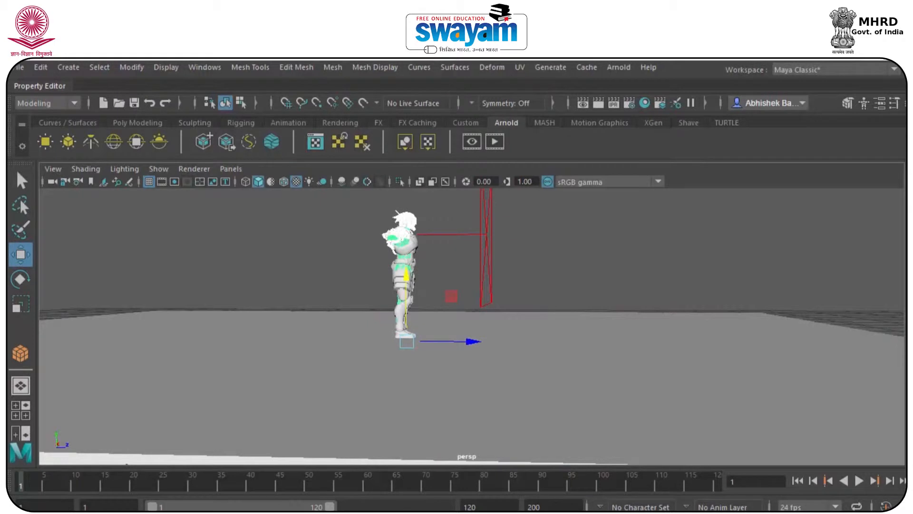
{"action": "key", "text": "ctrl+a"}
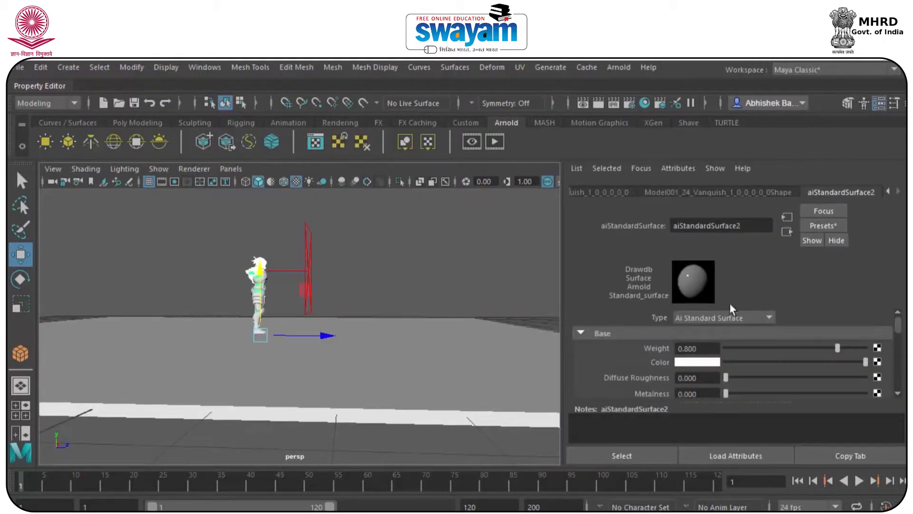
{"action": "left_click", "coordinate": [703, 362]}
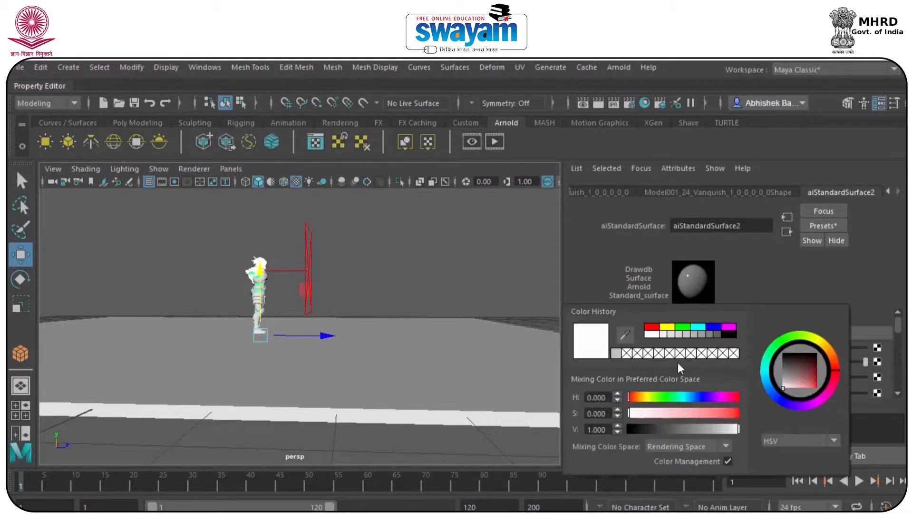
{"action": "left_click", "coordinate": [653, 329]}
{"action": "left_click_drag", "start_coordinate": [706, 436], "coordinate": [686, 430]}
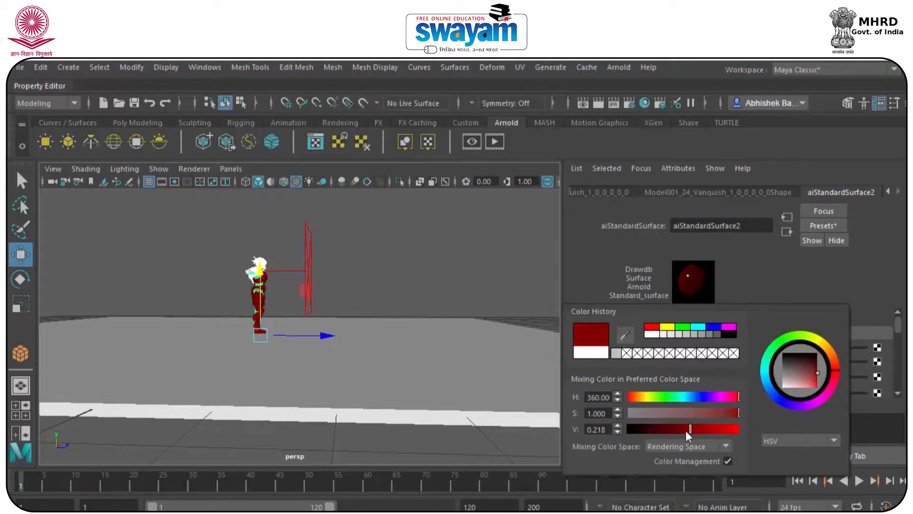
{"action": "left_click", "coordinate": [460, 286]}
{"action": "scroll", "coordinate": [254, 264], "scroll_direction": "up", "scroll_amount": 5}
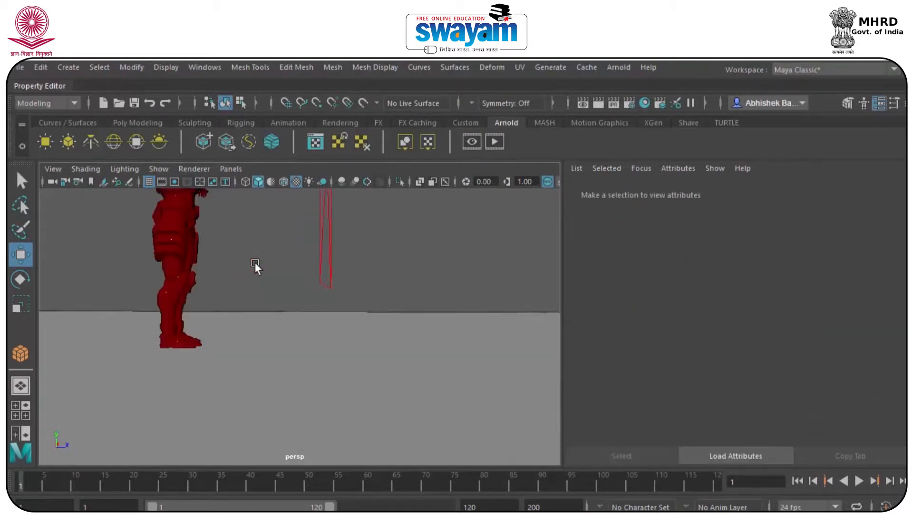
{"action": "scroll", "coordinate": [349, 204], "scroll_direction": "down", "scroll_amount": 5}
Duplicate the area light and place the copy on the opposite side of the character.
{"action": "left_click_drag", "start_coordinate": [317, 211], "coordinate": [271, 257]}
{"action": "mouse_move", "coordinate": [899, 325]}
{"action": "left_mouse_down"}
{"action": "mouse_move", "coordinate": [898, 379]}
{"action": "mouse_move", "coordinate": [905, 320]}
{"action": "left_mouse_up"}
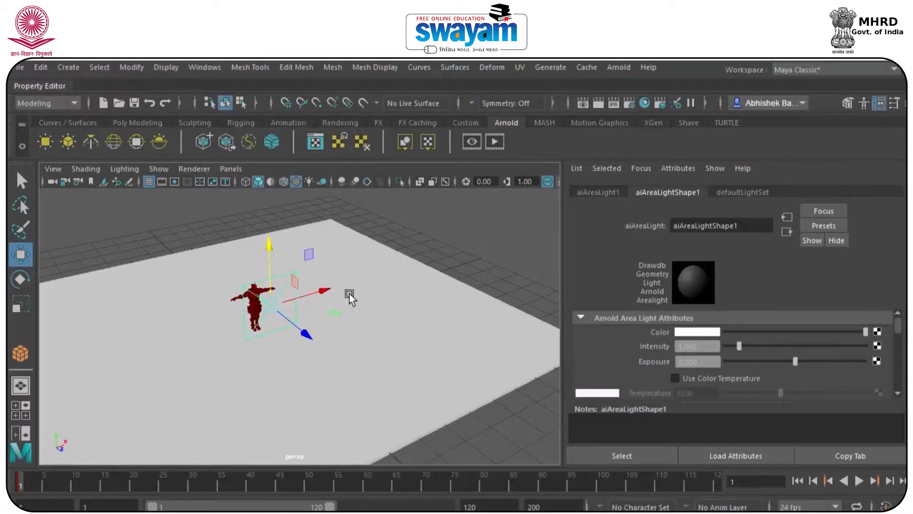
{"action": "key", "text": "ctrl+d"}
{"action": "left_click_drag", "start_coordinate": [306, 296], "coordinate": [273, 353]}
Compare the wireframe, shaded and all-lights viewport displays, leaving the display that uses all lights on.
{"action": "key", "text": "7"}
{"action": "key", "text": "5"}
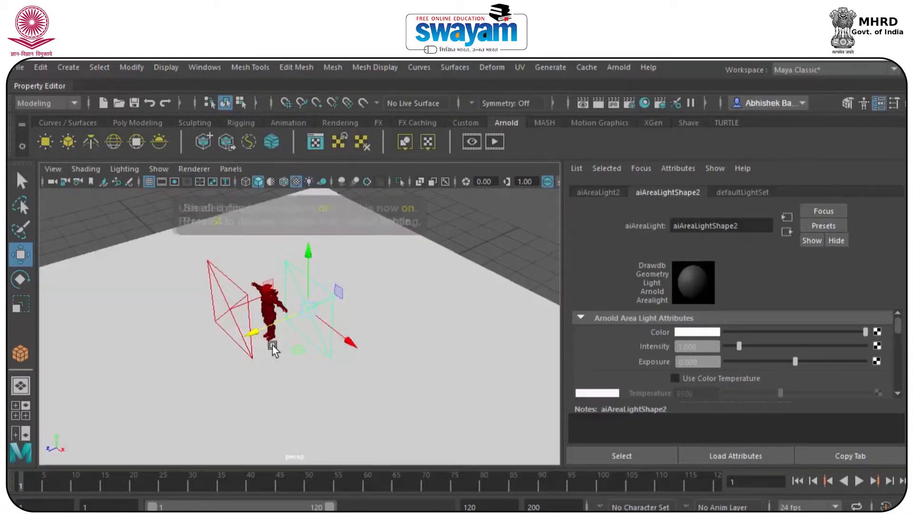
{"action": "key", "text": "7"}
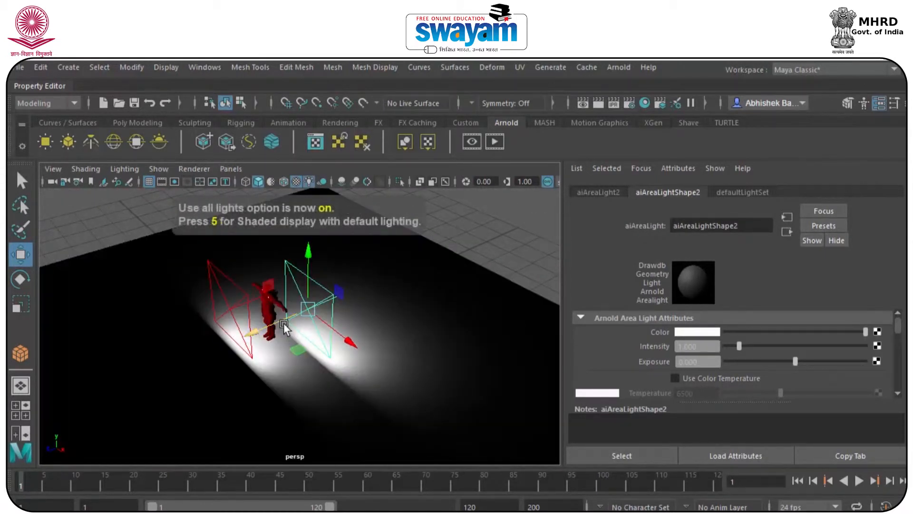
{"action": "key", "text": "4"}
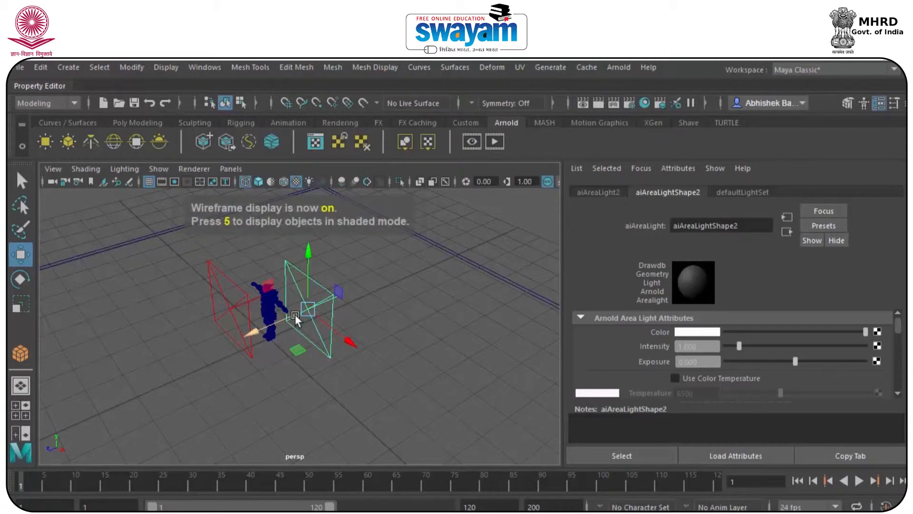
{"action": "key", "text": "7"}
{"action": "key", "text": "5"}
{"action": "key", "text": "7"}
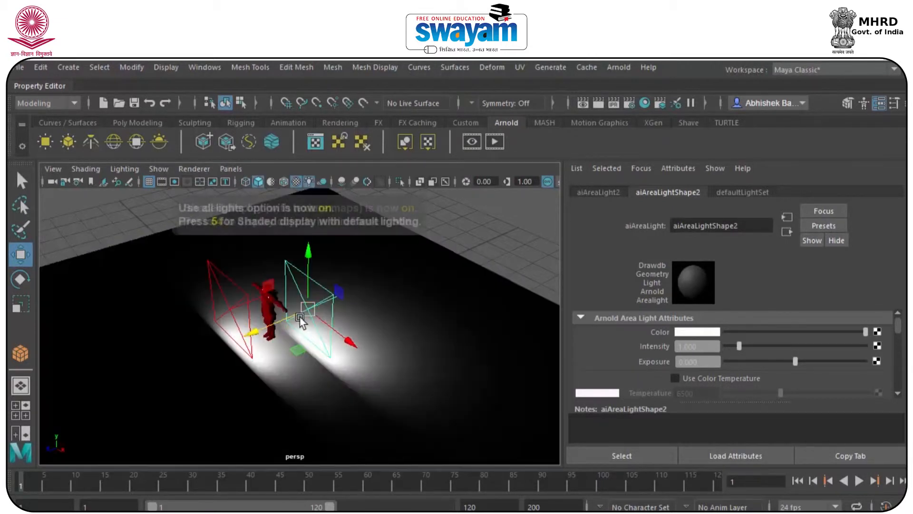
Rotate the duplicated area light to angle it toward the character and move it farther away.
{"action": "key", "text": "e"}
{"action": "key", "text": "r"}
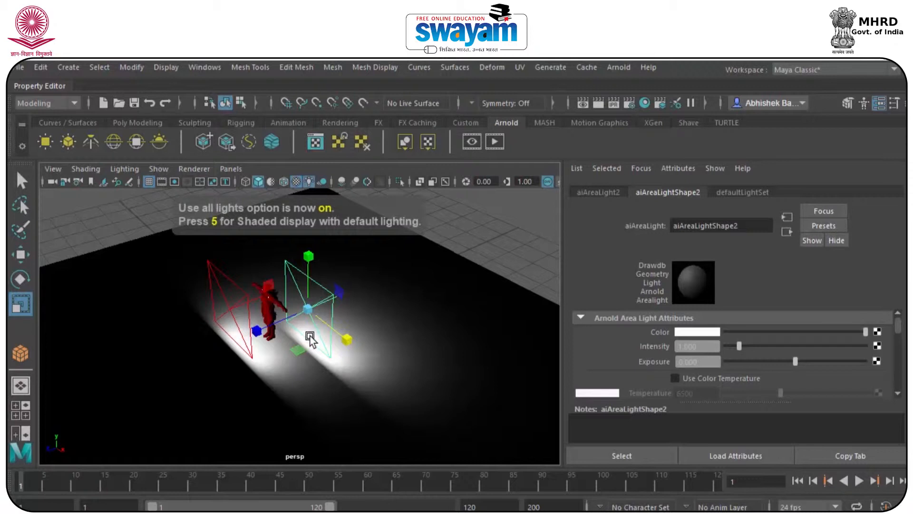
{"action": "key", "text": "e"}
{"action": "left_click_drag", "start_coordinate": [301, 346], "coordinate": [426, 147]}
{"action": "key", "text": "w"}
{"action": "left_click_drag", "start_coordinate": [351, 340], "coordinate": [495, 379]}
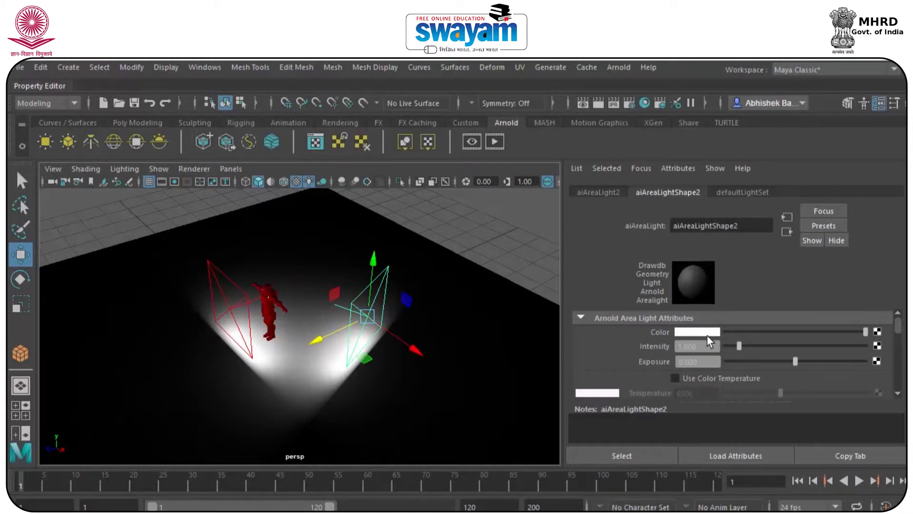
Set the duplicated area light's color to a pale cyan-blue.
{"action": "left_click", "coordinate": [707, 332]}
{"action": "left_click_drag", "start_coordinate": [710, 365], "coordinate": [680, 387]}
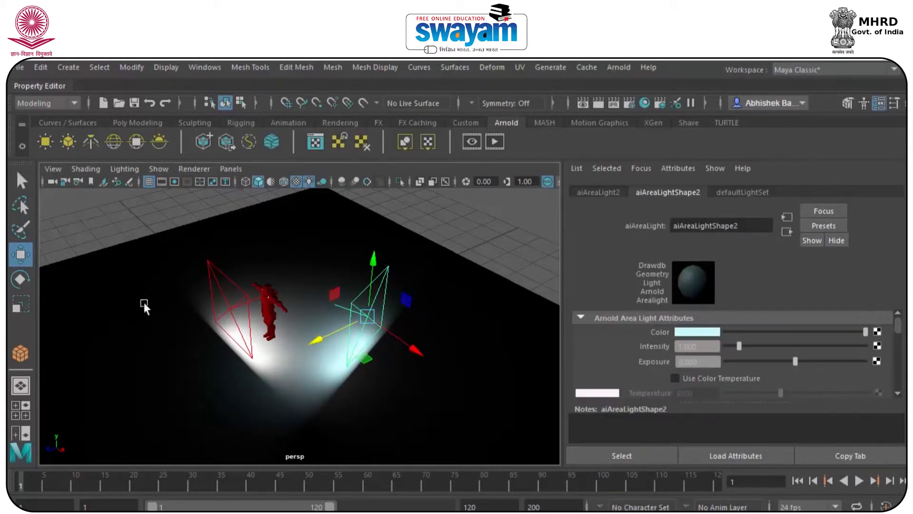
Render the red character in Arnold RenderView, examine the lighting from several angles, and minimize the render window.
{"action": "scroll", "coordinate": [227, 262], "scroll_direction": "up", "scroll_amount": 8}
{"action": "left_click_drag", "start_coordinate": [227, 261], "coordinate": [347, 299], "text": "alt"}
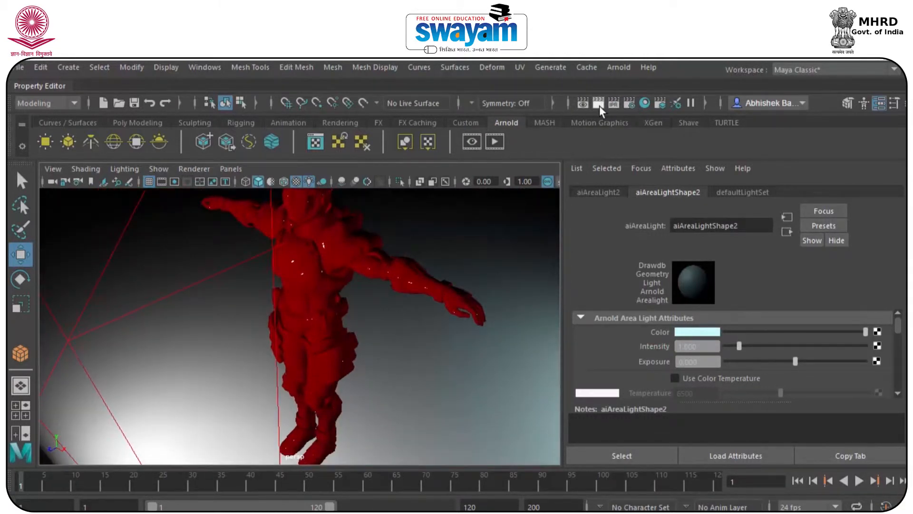
{"action": "left_click", "coordinate": [483, 148]}
{"action": "left_click_drag", "start_coordinate": [367, 292], "coordinate": [438, 278], "text": "alt"}
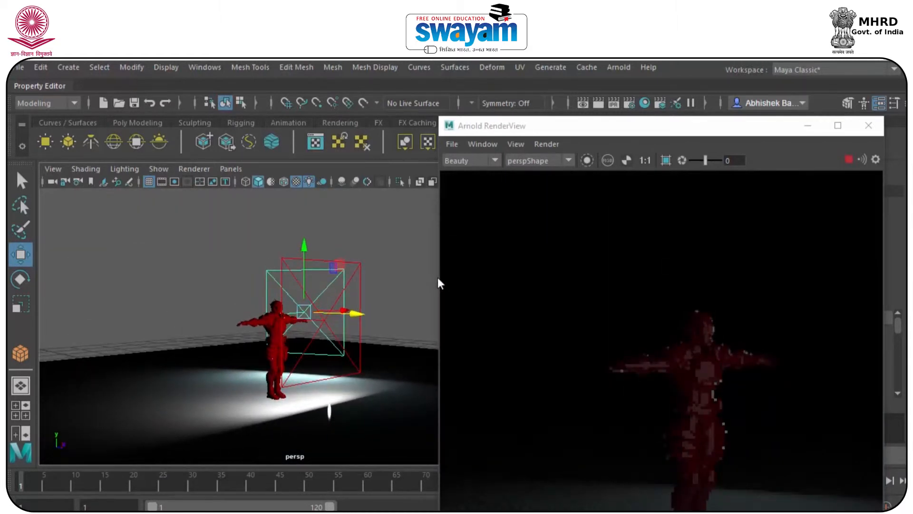
{"action": "scroll", "coordinate": [721, 345], "scroll_direction": "up", "scroll_amount": 2}
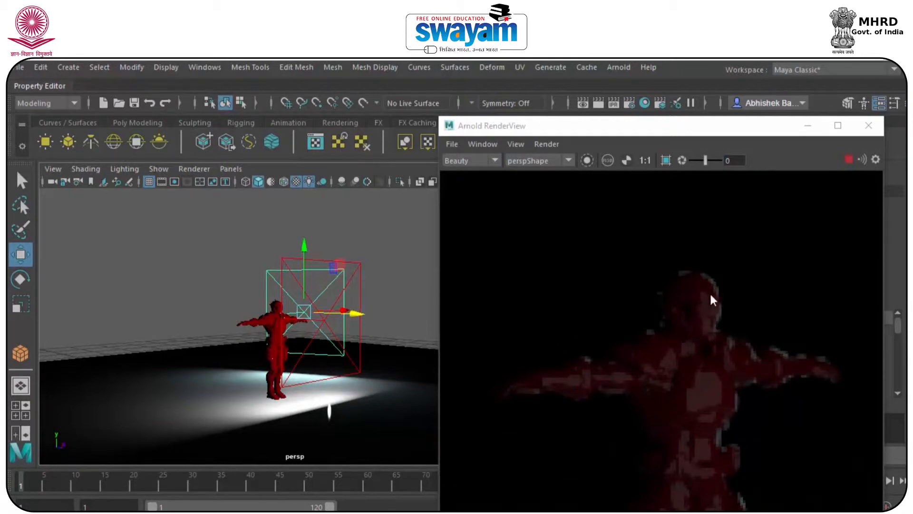
{"action": "left_click_drag", "start_coordinate": [285, 350], "coordinate": [315, 347], "text": "alt"}
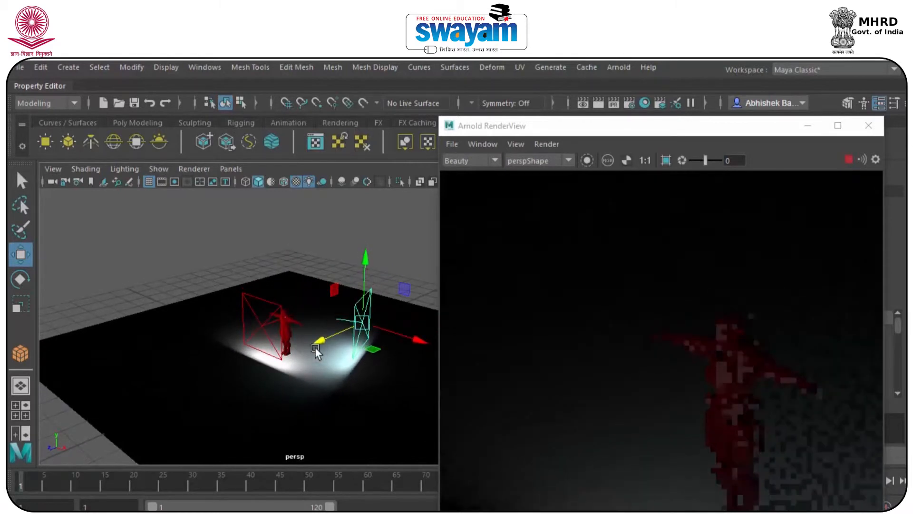
{"action": "left_click", "coordinate": [389, 253]}
{"action": "left_click", "coordinate": [363, 292]}
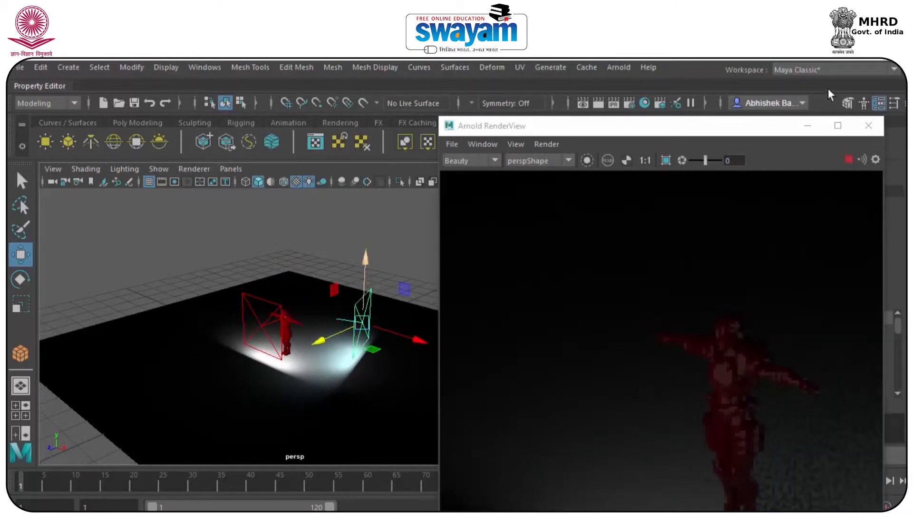
{"action": "left_click", "coordinate": [808, 125]}
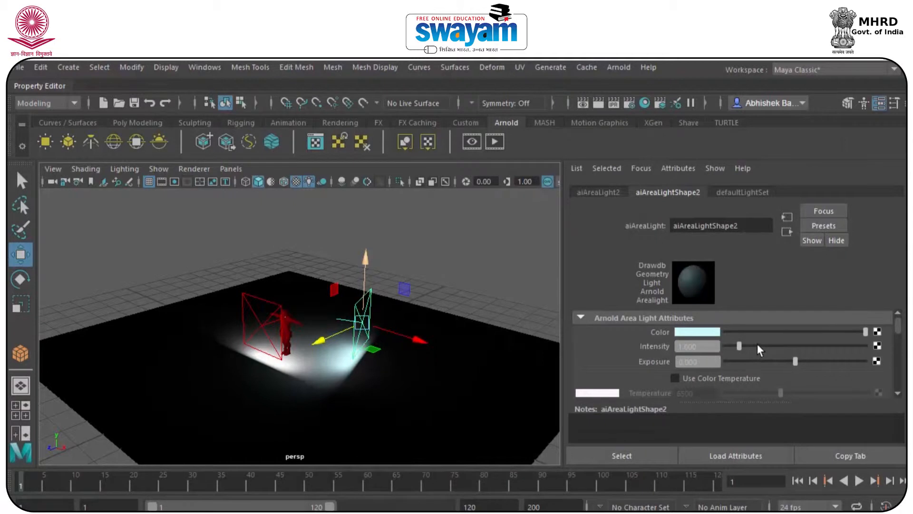
Set the intensity of the pale blue area light to about 8.7 and of the original area light to 10.
{"action": "left_click_drag", "start_coordinate": [743, 347], "coordinate": [847, 347]}
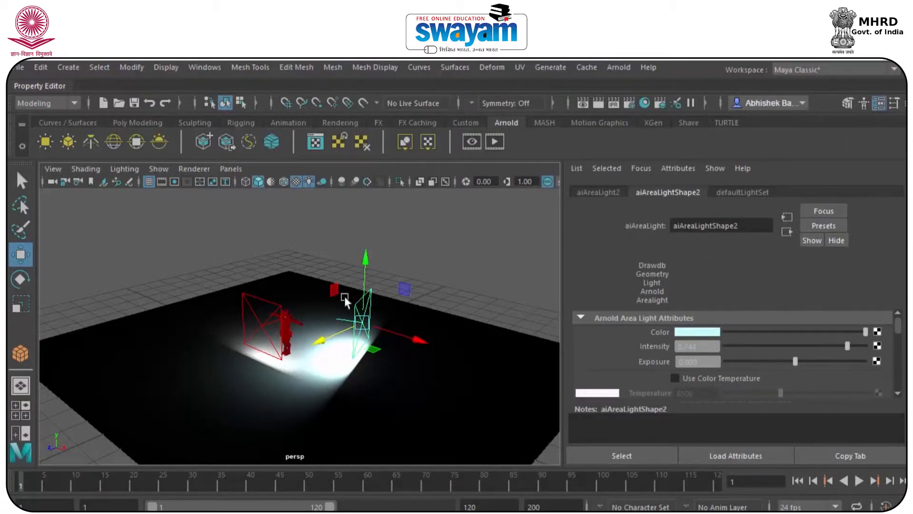
{"action": "left_click", "coordinate": [260, 295]}
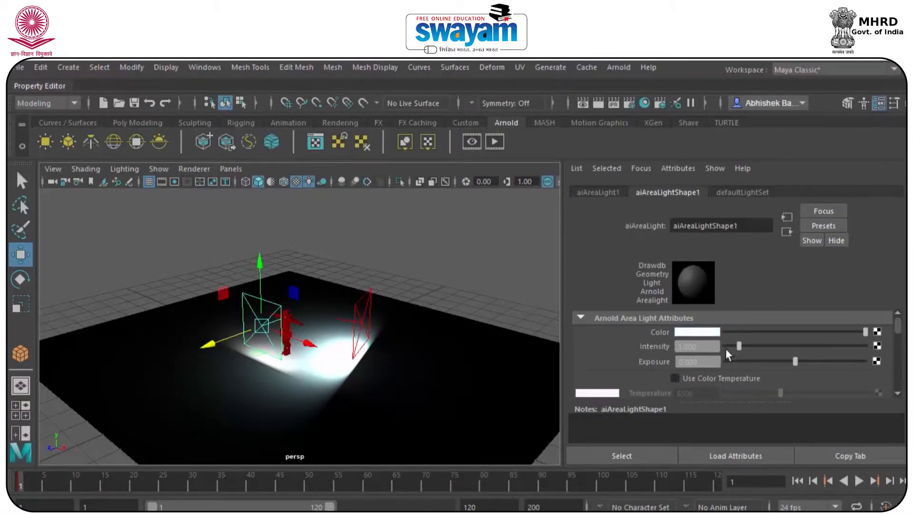
{"action": "left_click_drag", "start_coordinate": [736, 341], "coordinate": [867, 347]}
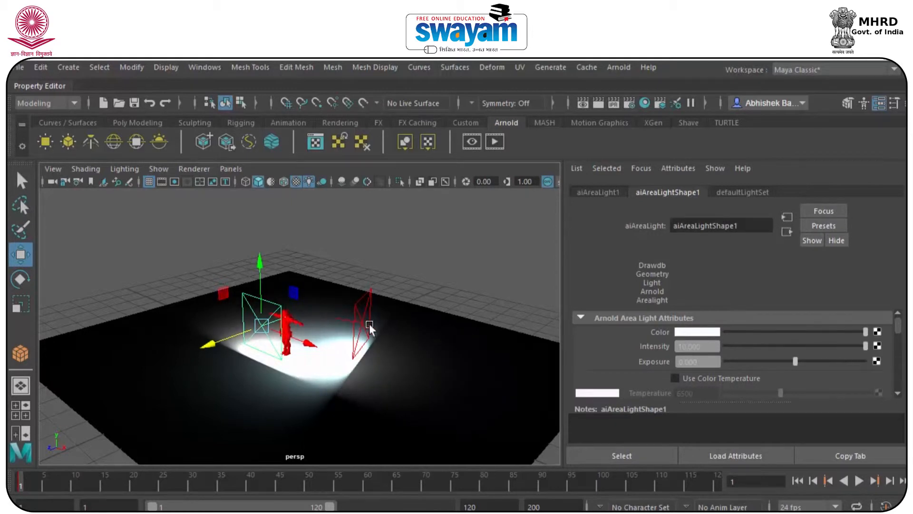
Frame the character more closely and restore Arnold RenderView to examine the render with the new light intensities.
{"action": "scroll", "coordinate": [301, 337], "scroll_direction": "up", "scroll_amount": 2}
{"action": "scroll", "coordinate": [301, 337], "scroll_direction": "up", "scroll_amount": 5}
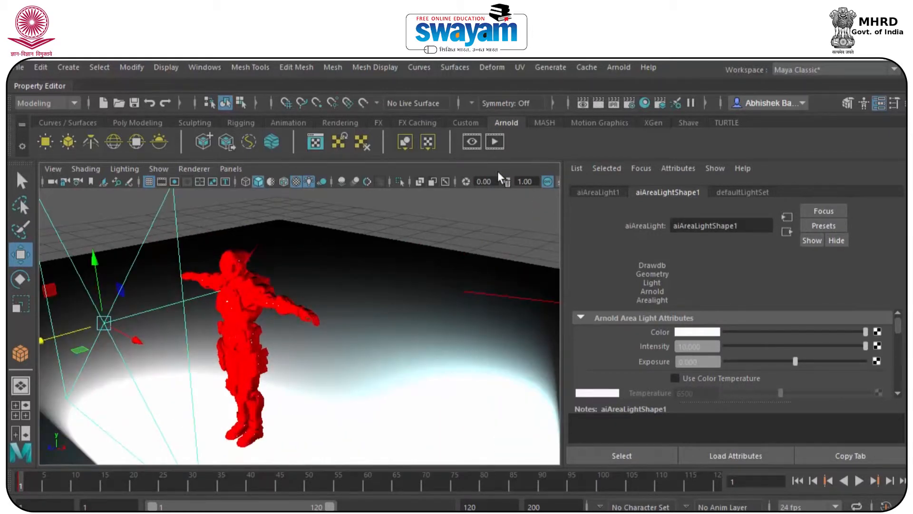
{"action": "left_click", "coordinate": [95, 511]}
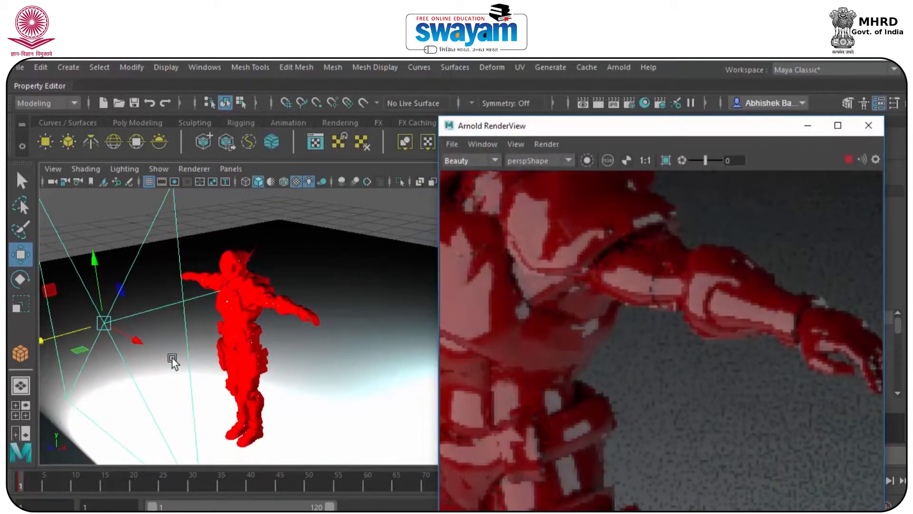
Examine the character's Arnold render from the front and from farther away, and minimize the render window.
{"action": "scroll", "coordinate": [208, 269], "scroll_direction": "down", "scroll_amount": 3}
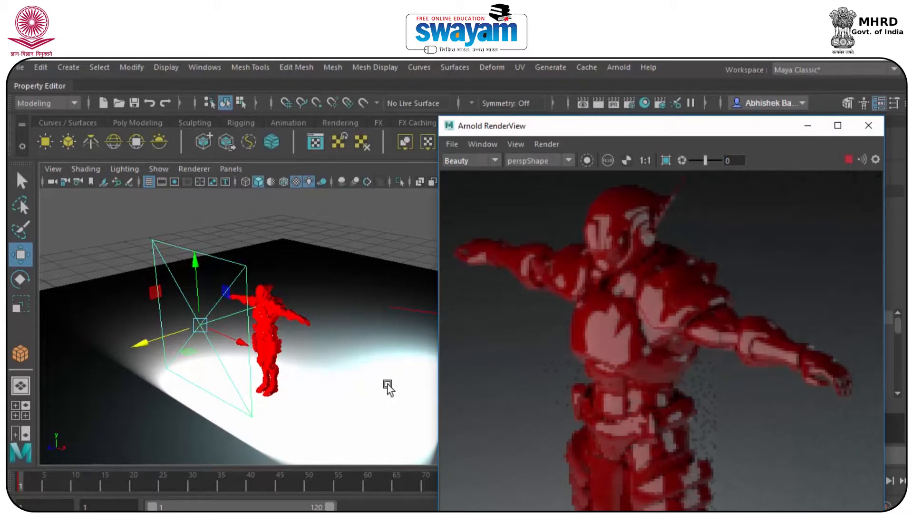
{"action": "left_click_drag", "start_coordinate": [347, 398], "coordinate": [315, 359], "text": "alt"}
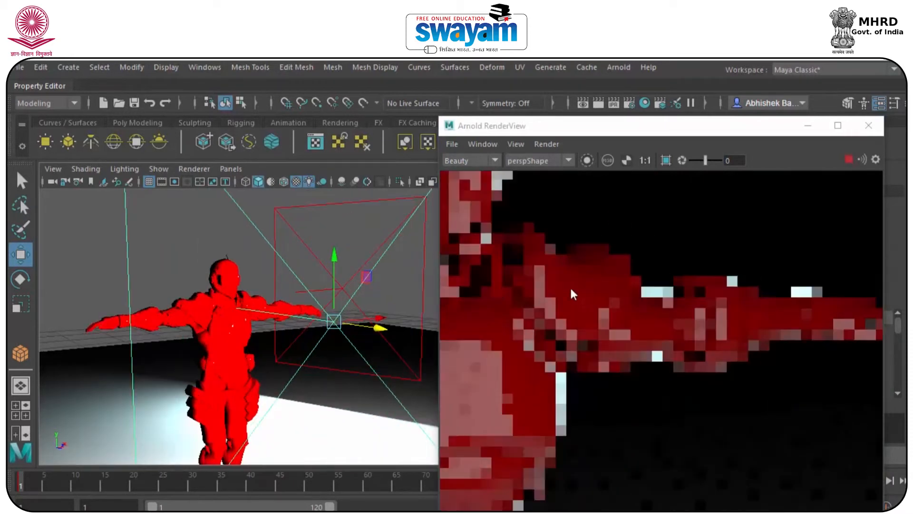
{"action": "scroll", "coordinate": [250, 315], "scroll_direction": "down", "scroll_amount": 5}
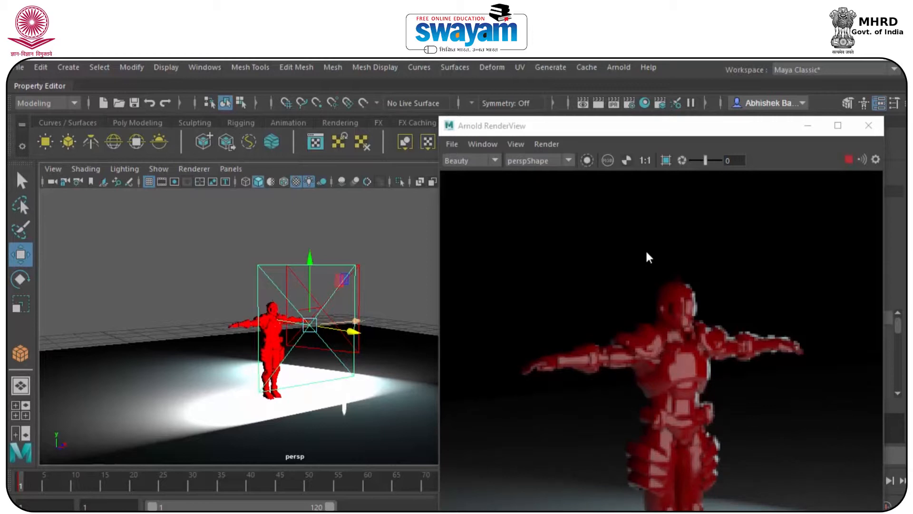
{"action": "scroll", "coordinate": [528, 419], "scroll_direction": "down", "scroll_amount": 2}
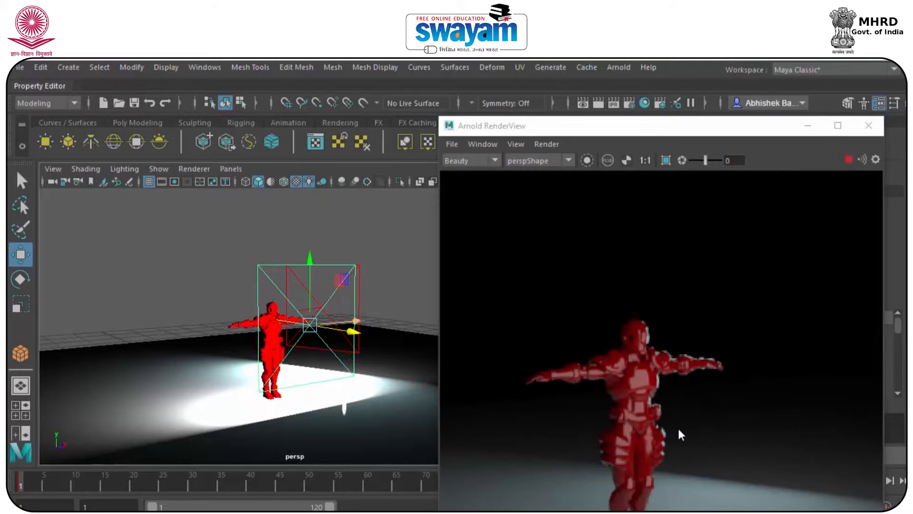
{"action": "left_click", "coordinate": [810, 124]}
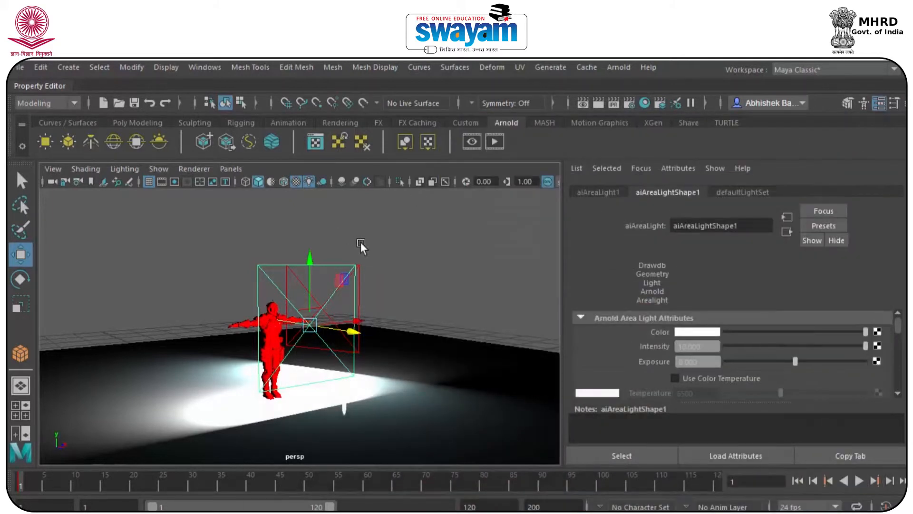
Assign a new aiStandardSurface material to the character's upper outer suit, covering the helmet and arm armour.
{"action": "left_click", "coordinate": [361, 242]}
{"action": "scroll", "coordinate": [218, 369], "scroll_direction": "up", "scroll_amount": 5}
{"action": "left_click", "coordinate": [203, 307]}
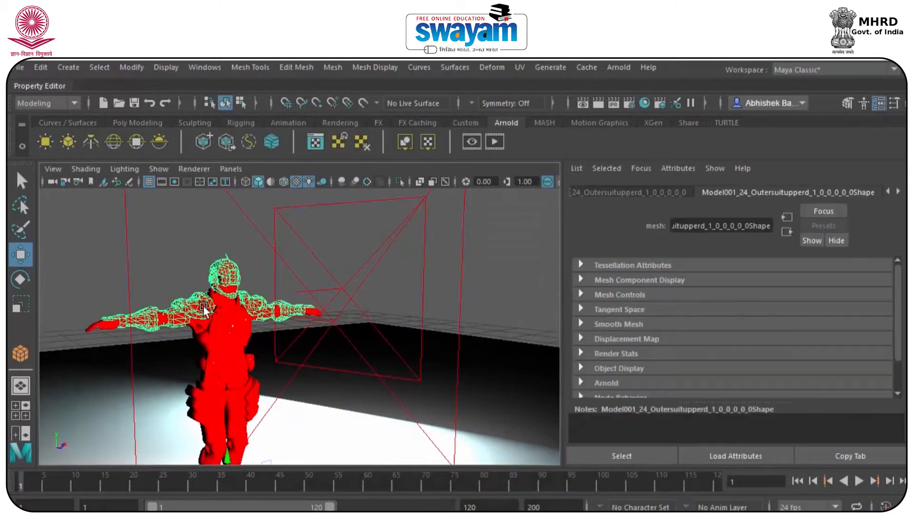
{"action": "left_click_drag", "start_coordinate": [204, 311], "coordinate": [228, 317], "text": "alt"}
{"action": "right_click_drag", "start_coordinate": [229, 320], "coordinate": [206, 503]}
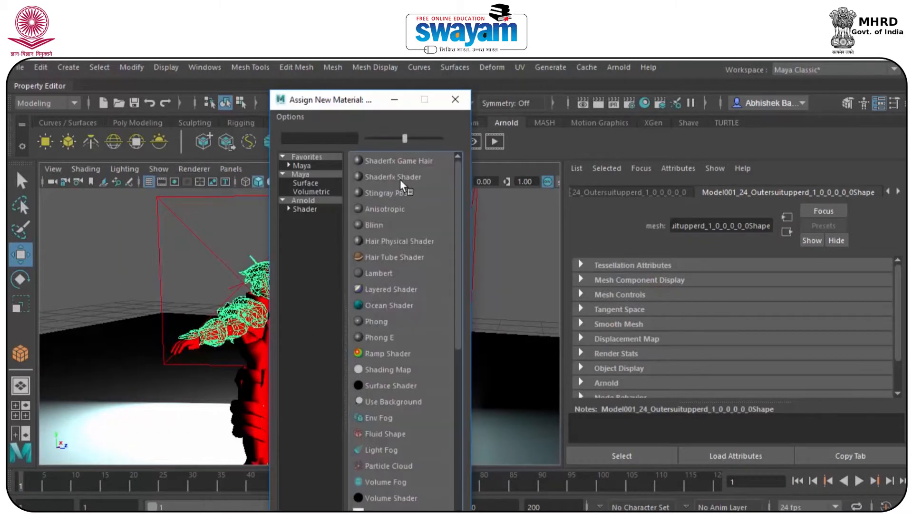
{"action": "left_click", "coordinate": [309, 209]}
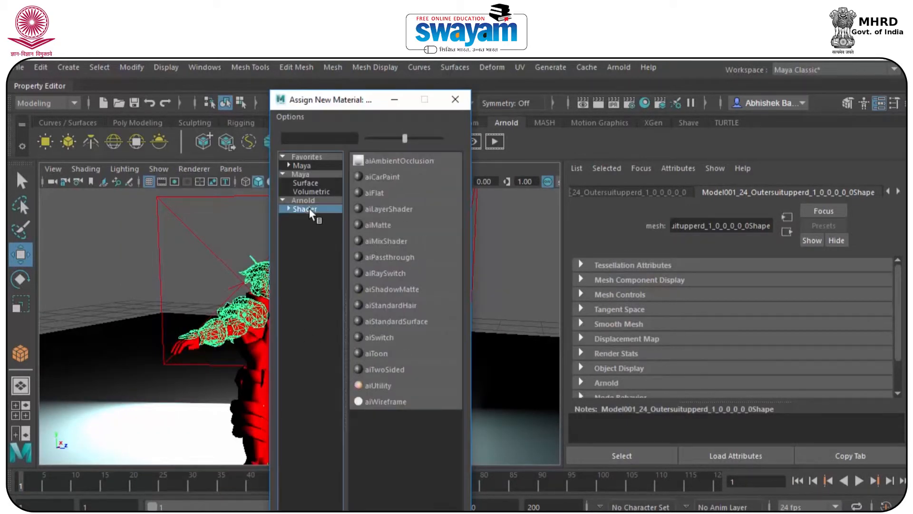
{"action": "left_click", "coordinate": [395, 322]}
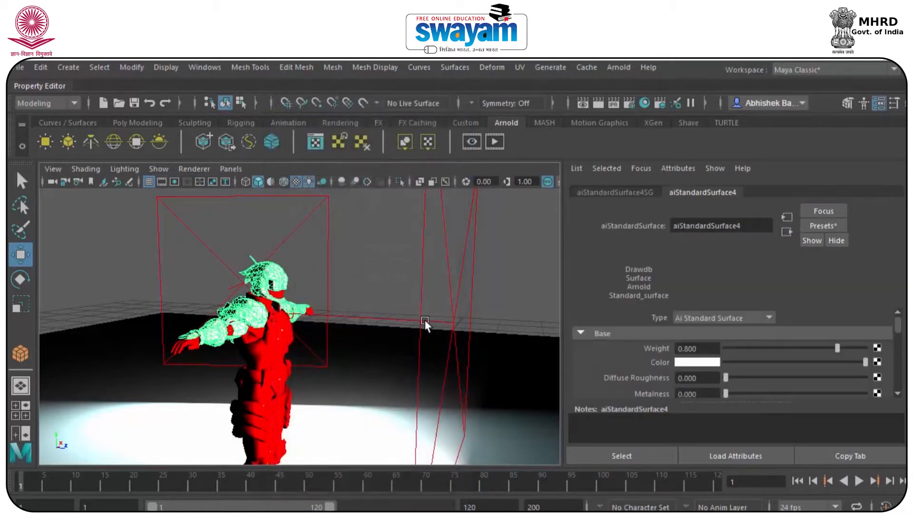
Set the upper suit material's base color to a fully saturated yellow with a hue of about 53.
{"action": "left_click", "coordinate": [692, 362]}
{"action": "left_click", "coordinate": [673, 397]}
{"action": "left_click_drag", "start_coordinate": [673, 397], "coordinate": [732, 414]}
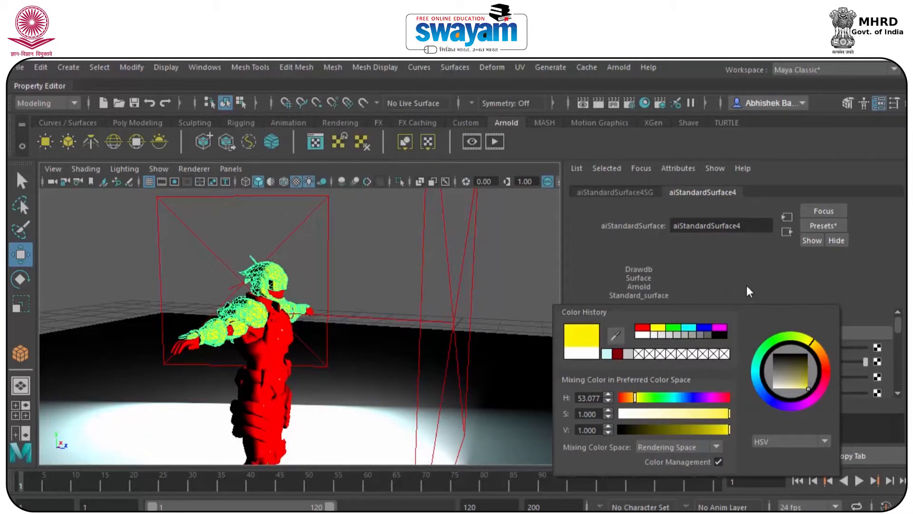
{"action": "left_click", "coordinate": [878, 361]}
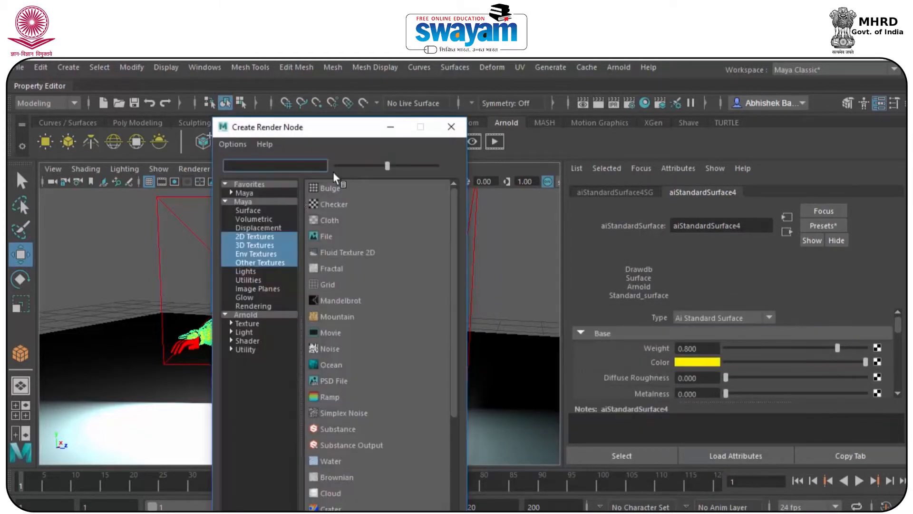
{"action": "left_click_drag", "start_coordinate": [325, 137], "coordinate": [284, 89]}
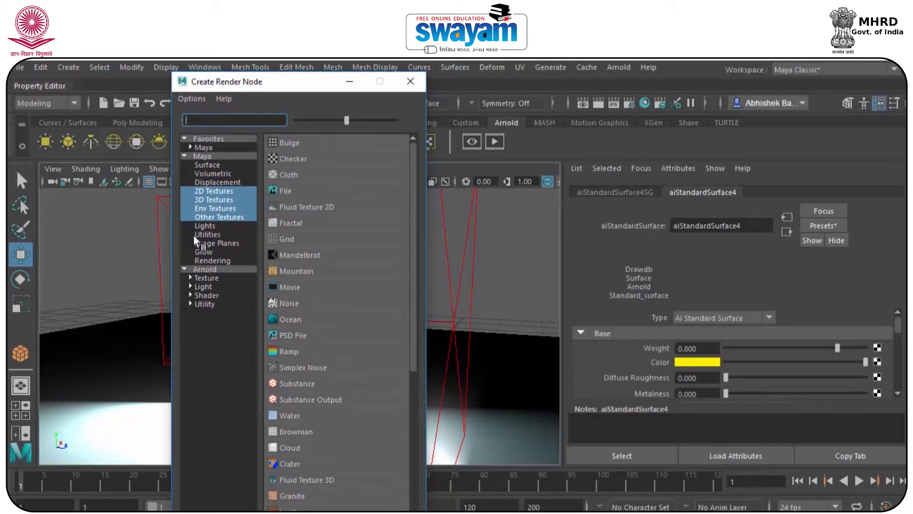
{"action": "left_click", "coordinate": [404, 82]}
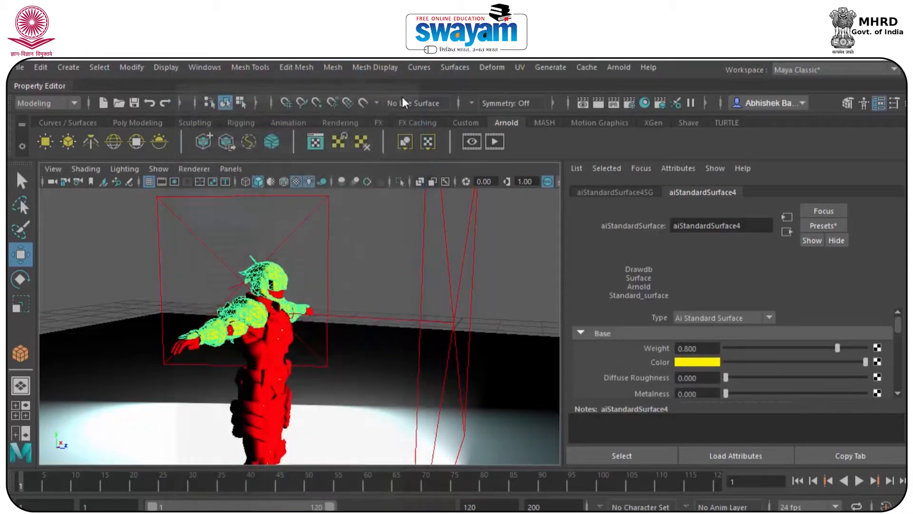
Assign a new aiStandardSurface material to the lower outer suit, covering the chest, waist and leg armour.
{"action": "scroll", "coordinate": [272, 298], "scroll_direction": "up", "scroll_amount": 6}
{"action": "scroll", "coordinate": [273, 299], "scroll_direction": "down", "scroll_amount": 4}
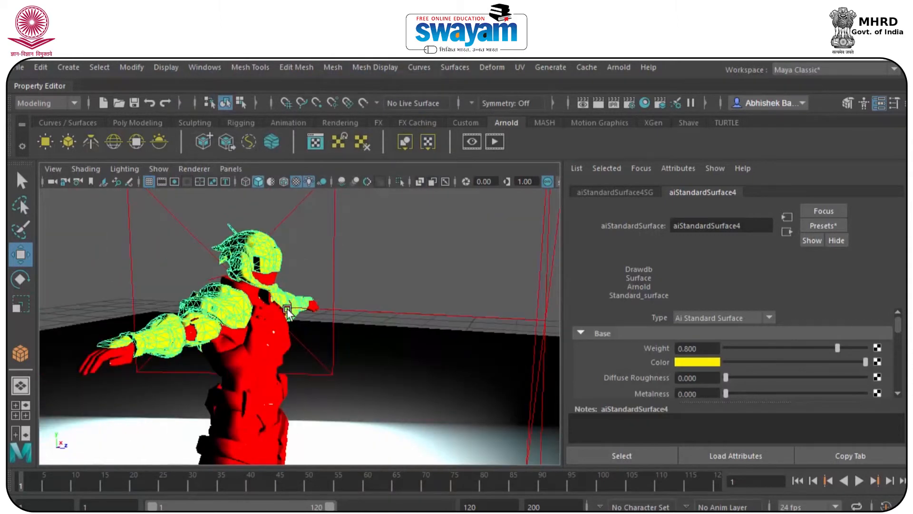
{"action": "left_click_drag", "start_coordinate": [287, 310], "coordinate": [347, 265], "text": "alt"}
{"action": "left_click", "coordinate": [336, 264]}
{"action": "middle_click_drag", "start_coordinate": [196, 301], "coordinate": [258, 208], "text": "alt"}
{"action": "left_click", "coordinate": [279, 411]}
{"action": "mouse_move", "coordinate": [281, 414]}
{"action": "middle_mouse_down", "text": "alt"}
{"action": "mouse_move", "coordinate": [266, 360]}
{"action": "mouse_move", "coordinate": [276, 402]}
{"action": "middle_mouse_up", "text": "alt"}
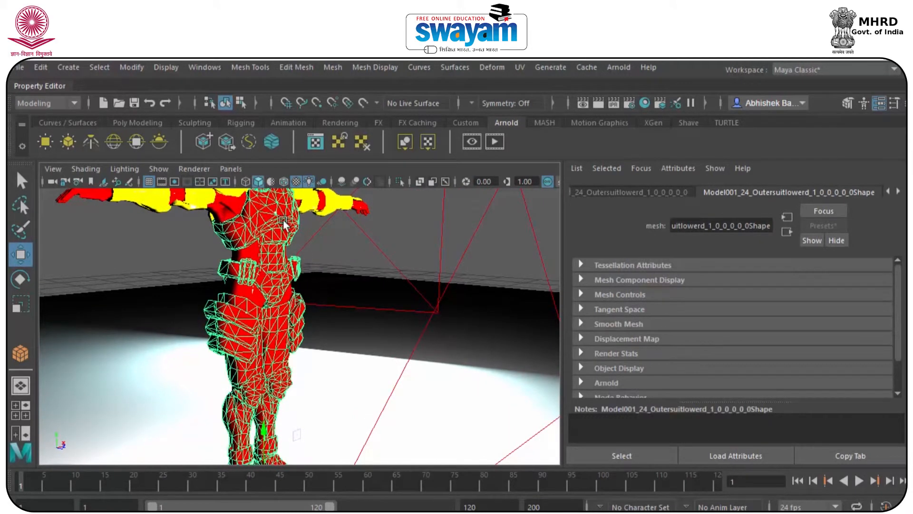
{"action": "right_click_drag", "start_coordinate": [283, 224], "coordinate": [267, 498]}
{"action": "left_click", "coordinate": [304, 210]}
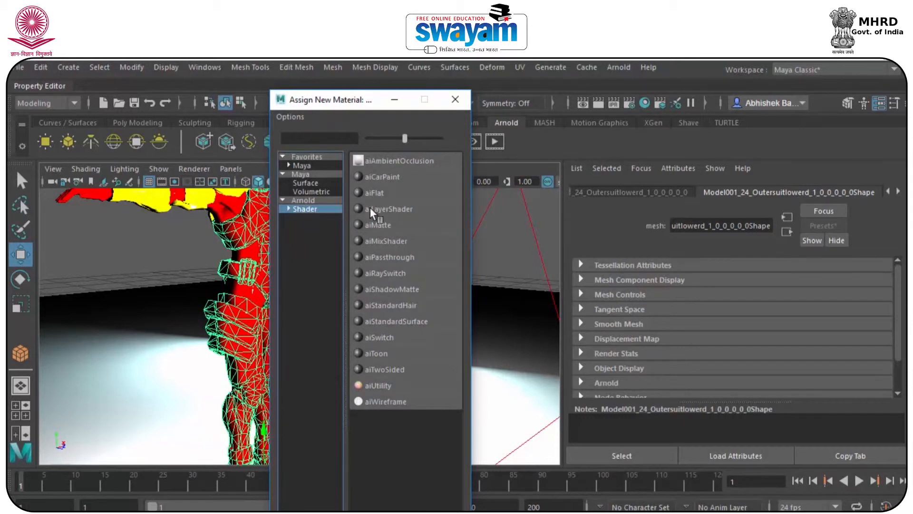
{"action": "left_click", "coordinate": [390, 321]}
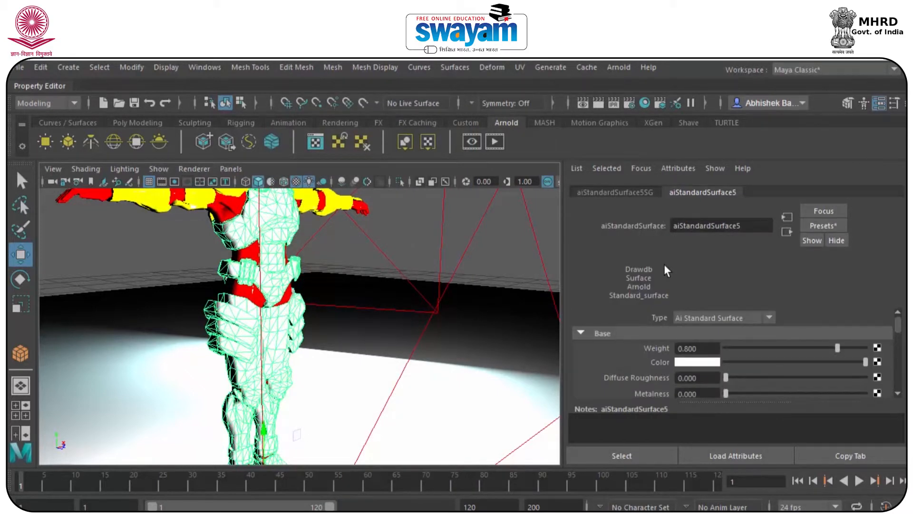
Replace the lower suit material's settings with the Glass preset.
{"action": "left_click", "coordinate": [822, 229]}
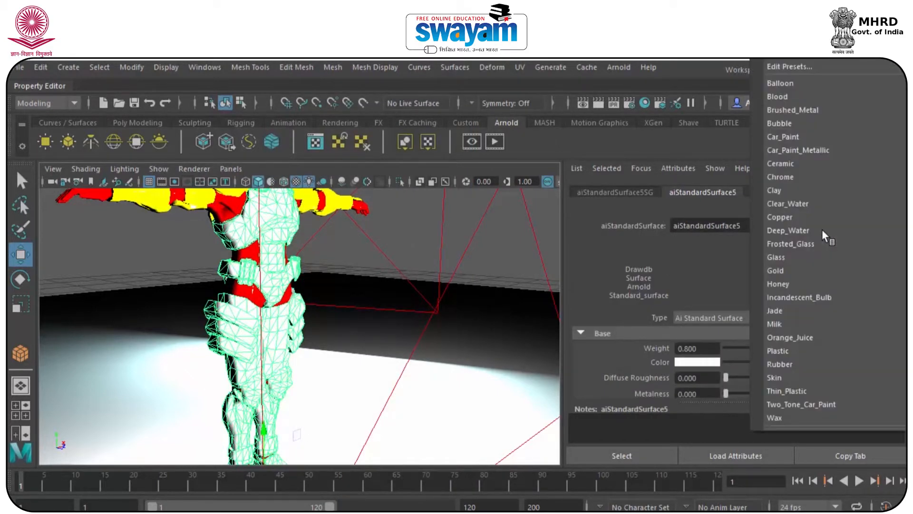
{"action": "mouse_move", "coordinate": [793, 259]}
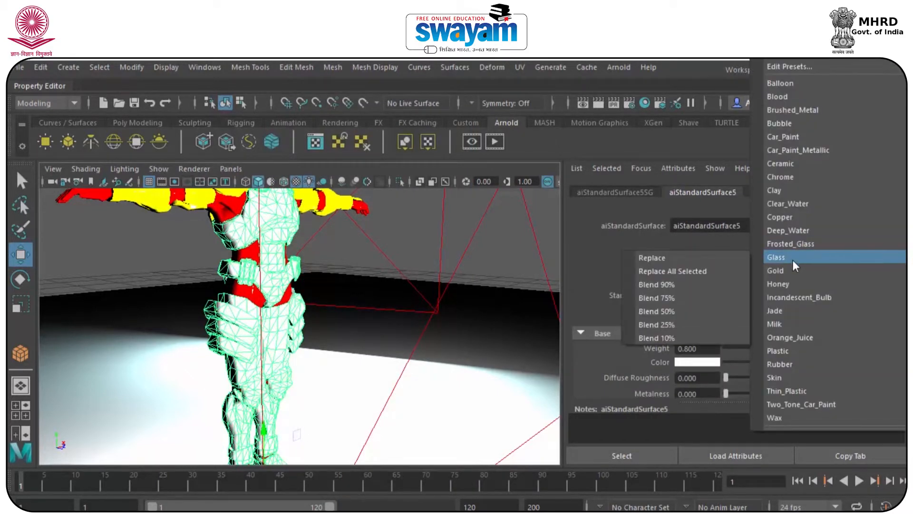
{"action": "left_click", "coordinate": [703, 256]}
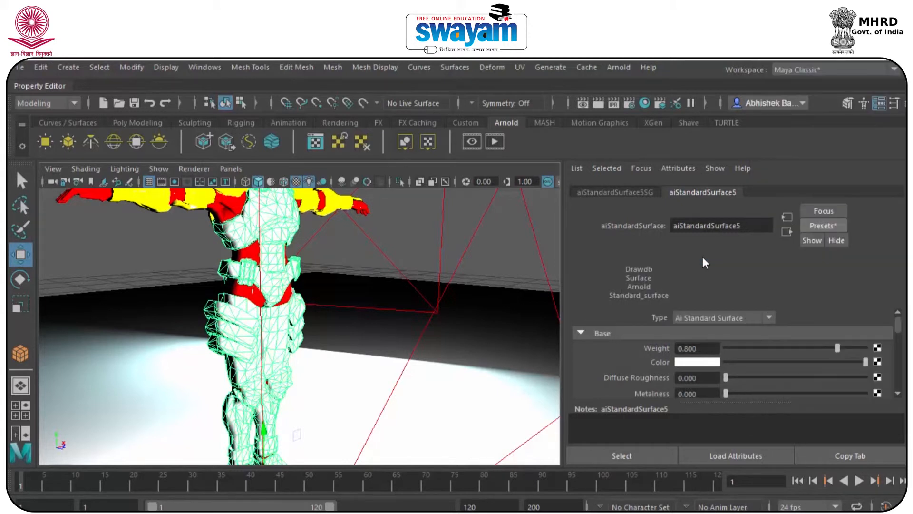
{"action": "left_click", "coordinate": [821, 226]}
{"action": "mouse_move", "coordinate": [801, 244]}
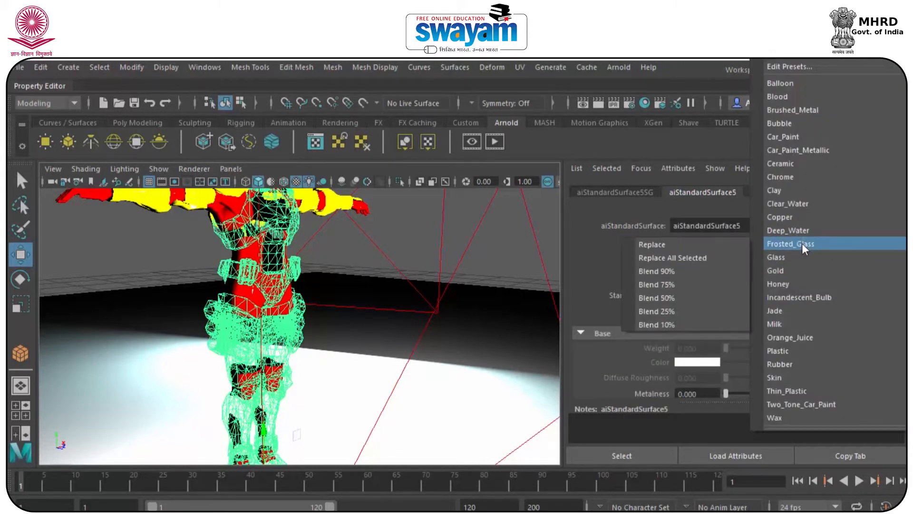
{"action": "mouse_move", "coordinate": [803, 178]}
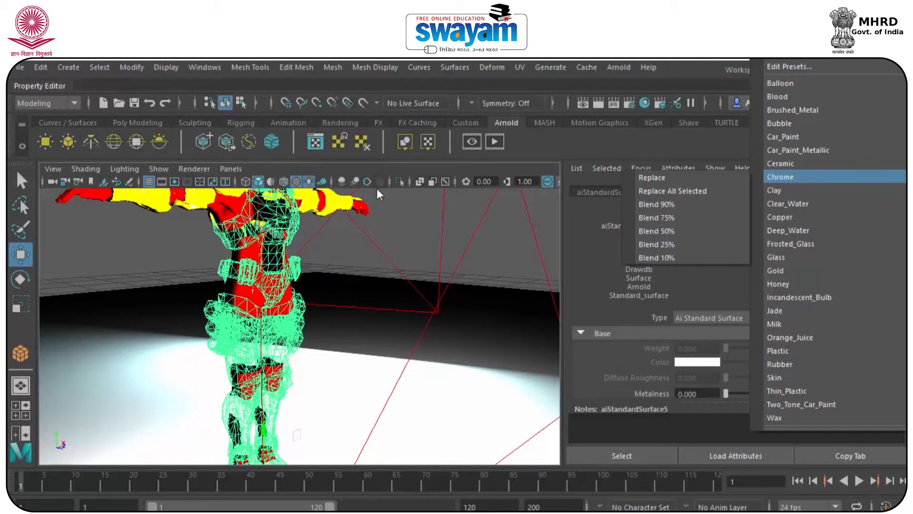
Deselect the suit, render the current frame with the Arnold Renderer to examine the glass armour, and close the render.
{"action": "left_click", "coordinate": [407, 218]}
{"action": "left_click", "coordinate": [593, 100]}
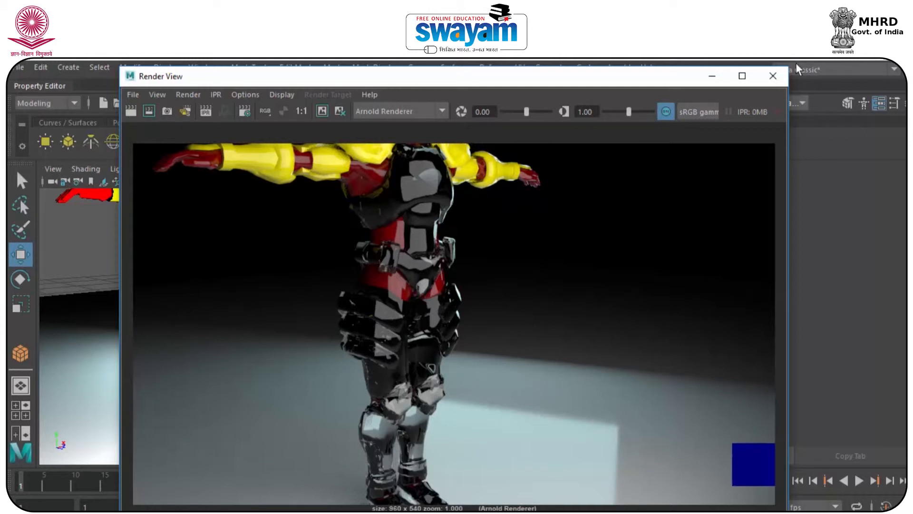
{"action": "left_click", "coordinate": [773, 76]}
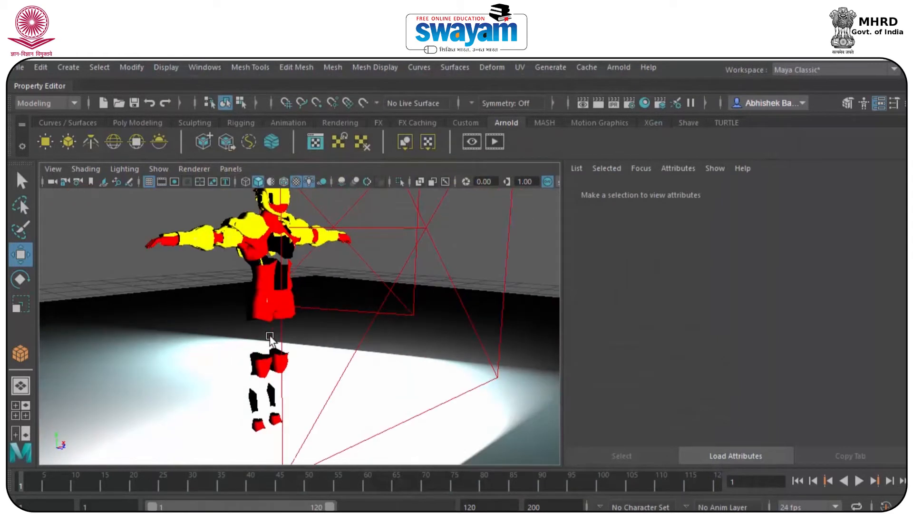
Select the lower outer suit again and replace its aiStandardSurface material's settings with the Bubble preset.
{"action": "left_click", "coordinate": [271, 340]}
{"action": "left_click", "coordinate": [899, 192]}
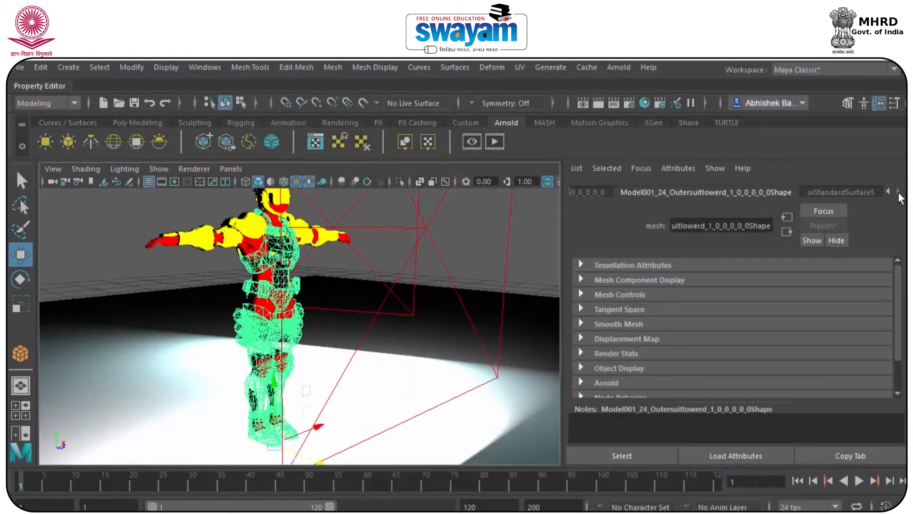
{"action": "left_click", "coordinate": [840, 192]}
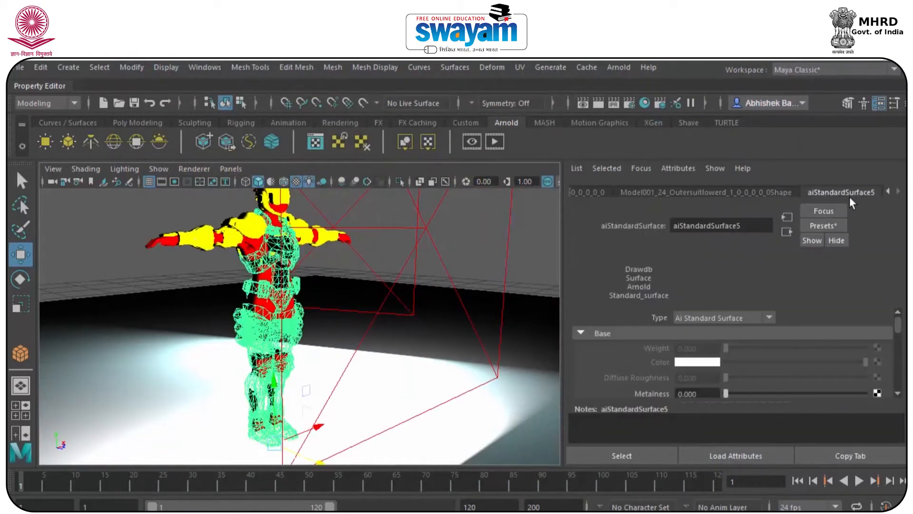
{"action": "left_click", "coordinate": [827, 227]}
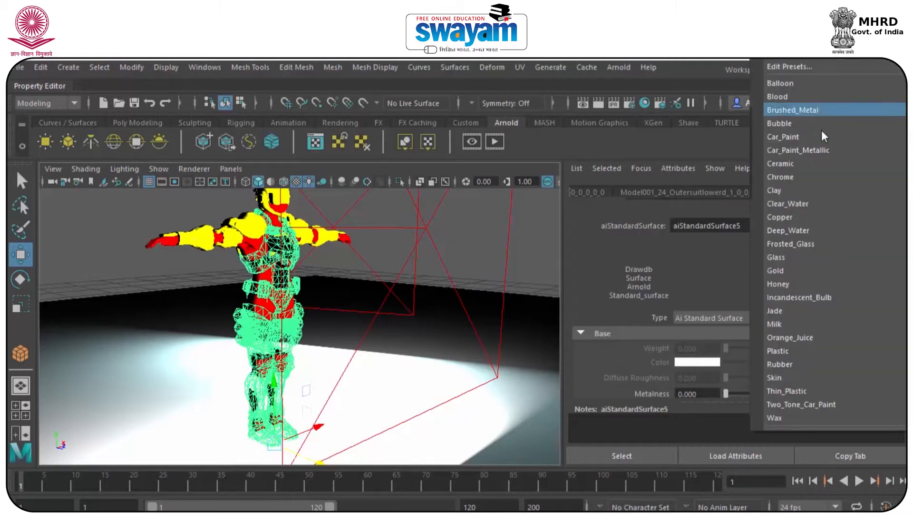
{"action": "mouse_move", "coordinate": [818, 136]}
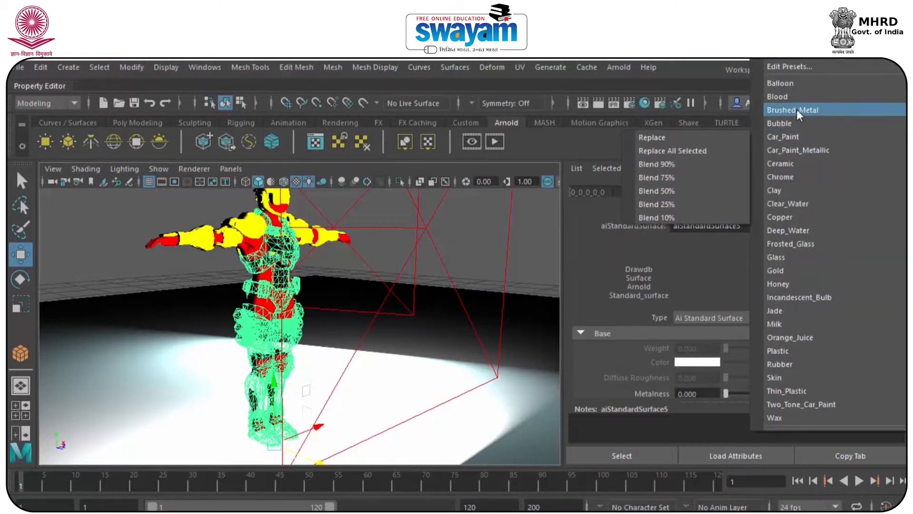
{"action": "left_click", "coordinate": [714, 133]}
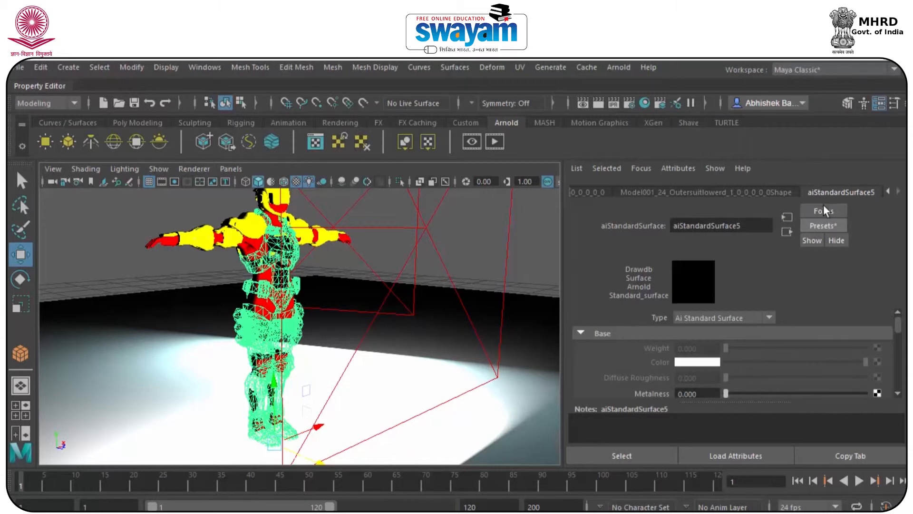
{"action": "left_click", "coordinate": [816, 227]}
{"action": "mouse_move", "coordinate": [786, 108]}
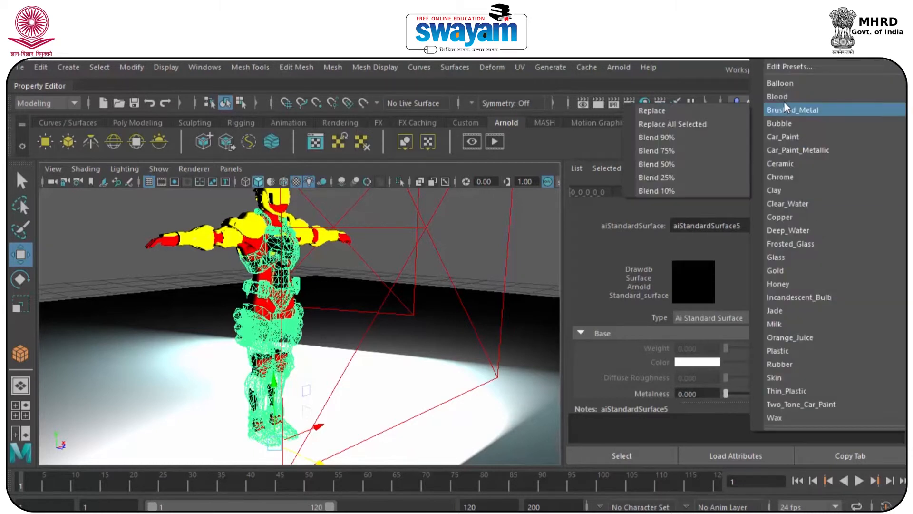
{"action": "left_click", "coordinate": [722, 125]}
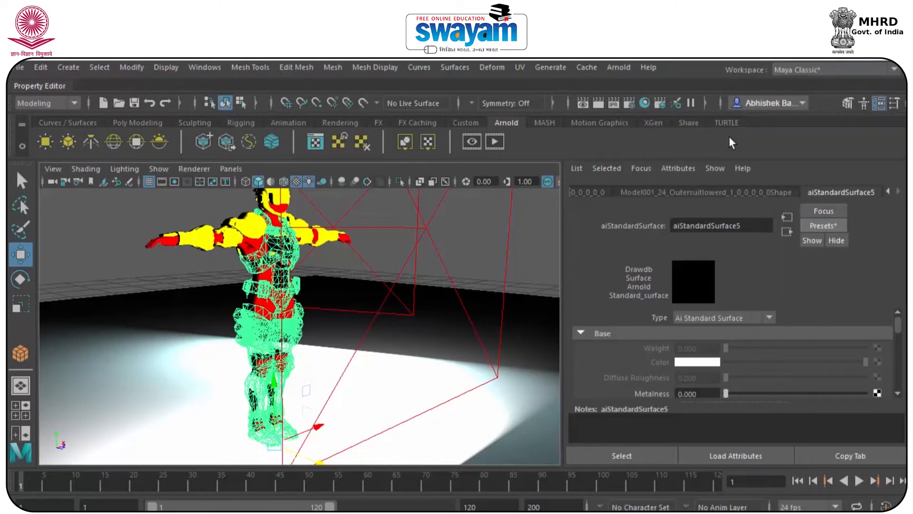
Render the character in Arnold RenderView and examine the lower suit's new material up close and at full-body distance.
{"action": "scroll", "coordinate": [303, 349], "scroll_direction": "up", "scroll_amount": 4}
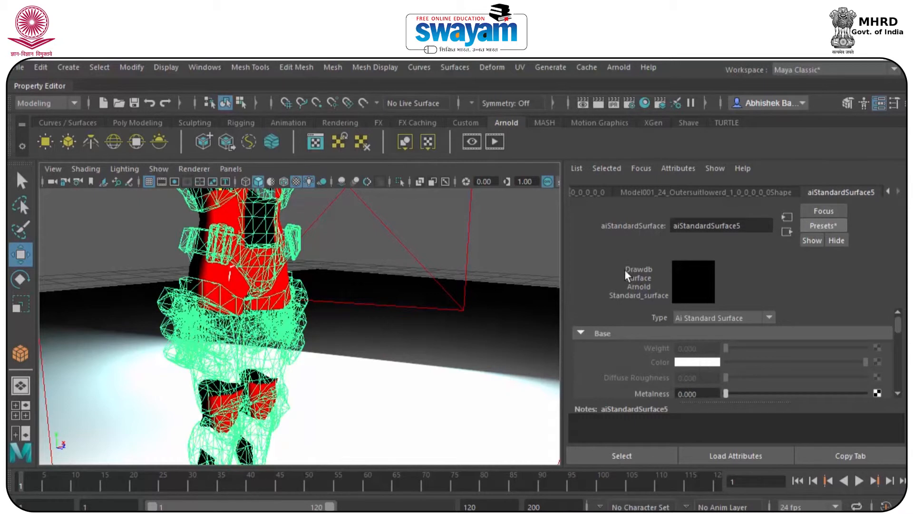
{"action": "left_click", "coordinate": [504, 142]}
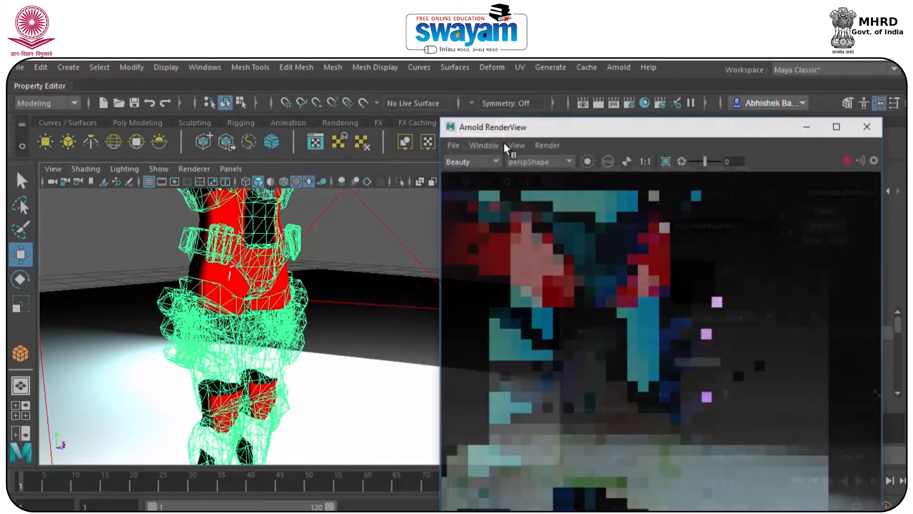
{"action": "scroll", "coordinate": [356, 292], "scroll_direction": "down", "scroll_amount": 4}
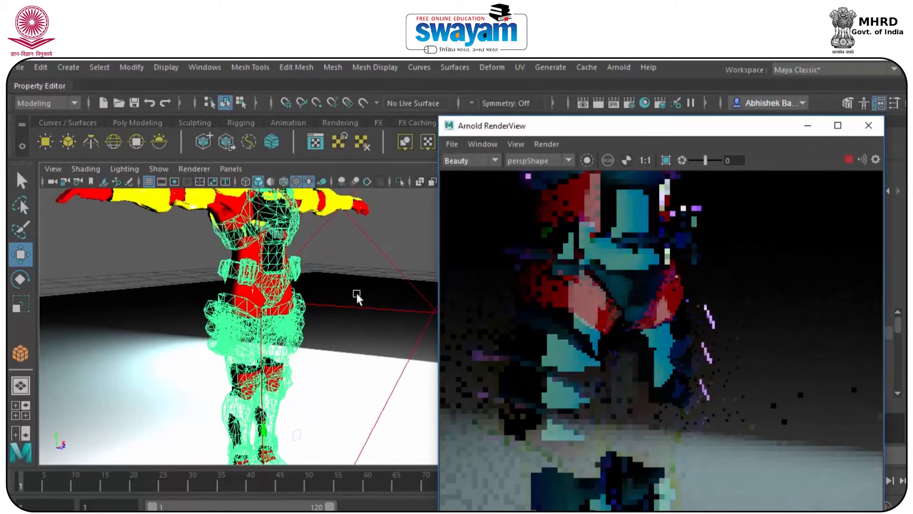
{"action": "scroll", "coordinate": [356, 292], "scroll_direction": "down", "scroll_amount": 5}
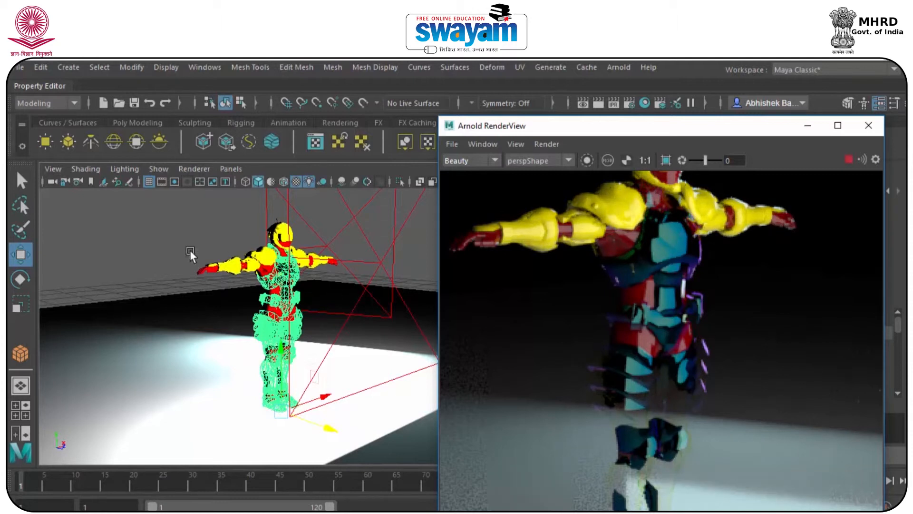
Close the render, select the red inner body, and map a Ramp texture to its aiStandardSurface material's base color.
{"action": "left_click", "coordinate": [869, 125]}
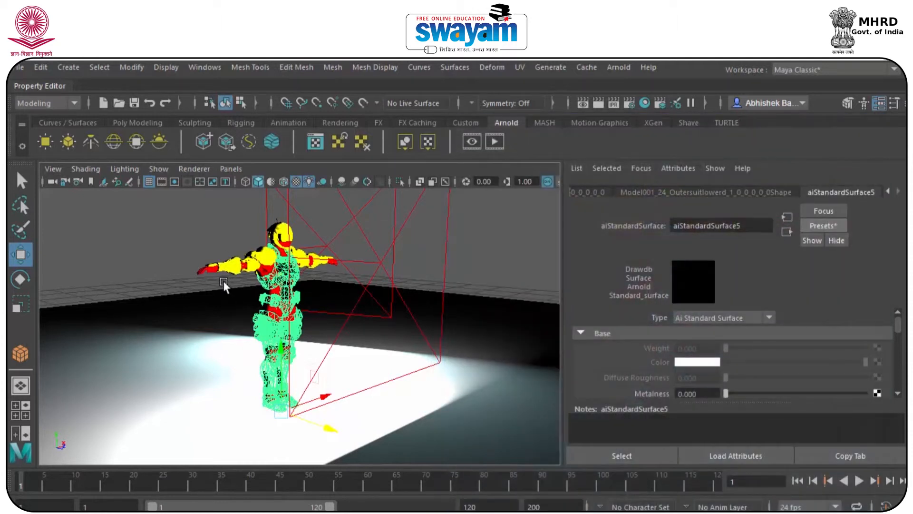
{"action": "left_click", "coordinate": [213, 267]}
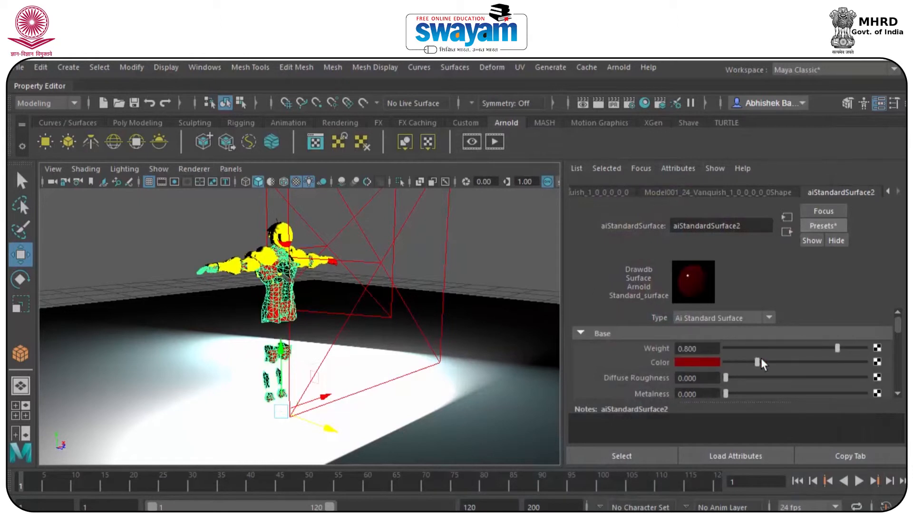
{"action": "left_click", "coordinate": [877, 362]}
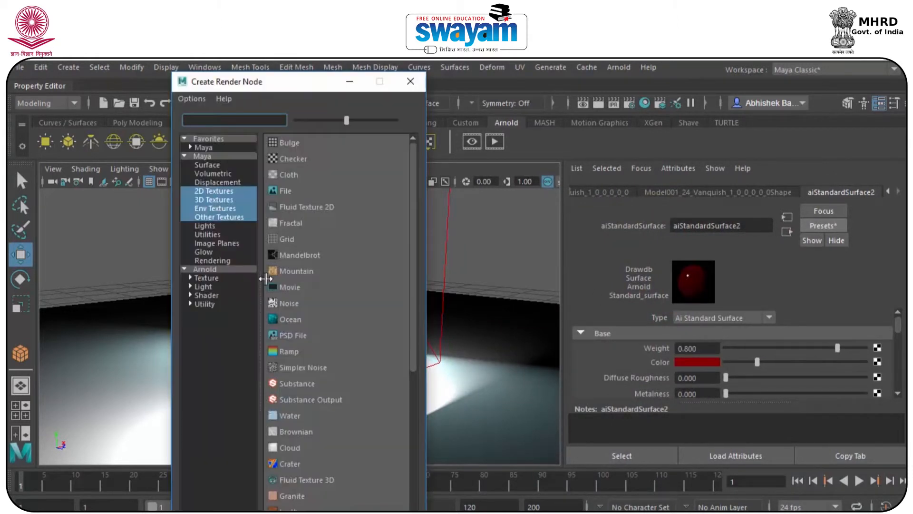
{"action": "left_click", "coordinate": [289, 351]}
Render the character in Arnold RenderView, examine the ramp-textured body at full-body distance, and close the render.
{"action": "scroll", "coordinate": [200, 270], "scroll_direction": "down", "scroll_amount": 3}
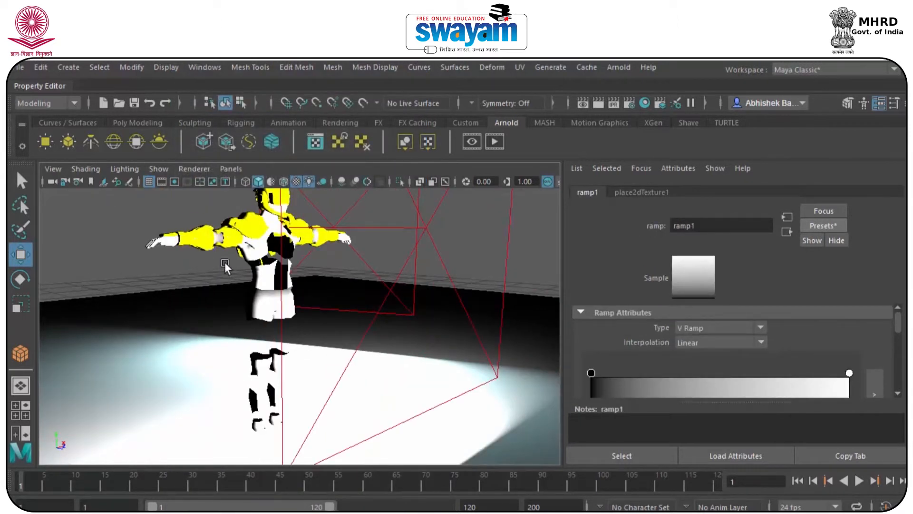
{"action": "left_click", "coordinate": [504, 143]}
{"action": "scroll", "coordinate": [284, 318], "scroll_direction": "down", "scroll_amount": 2}
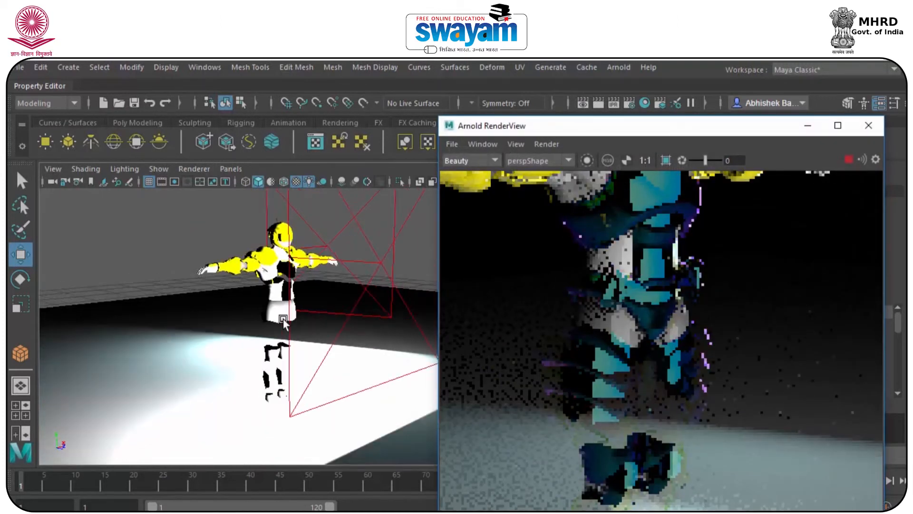
{"action": "scroll", "coordinate": [283, 318], "scroll_direction": "down", "scroll_amount": 2}
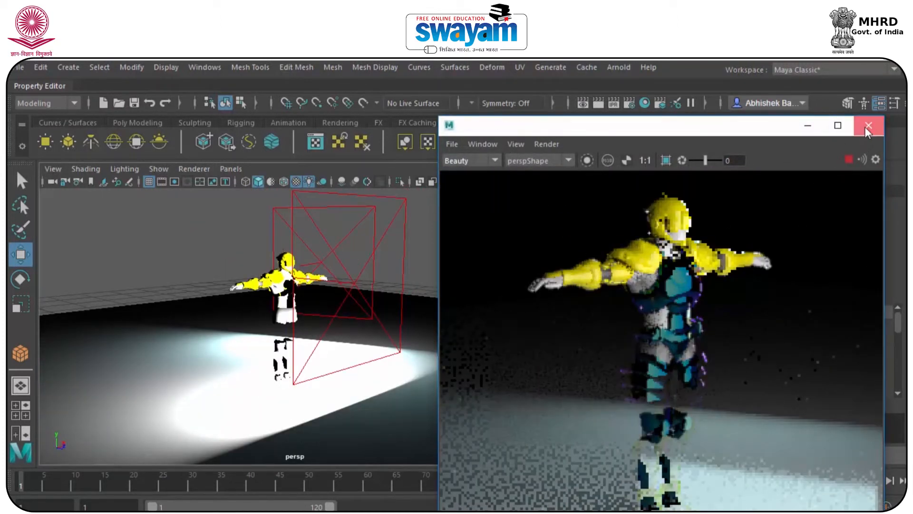
{"action": "left_click", "coordinate": [866, 126]}
Select the light blue area light behind the character and render the scene again in Arnold RenderView to examine the whole frame.
{"action": "scroll", "coordinate": [306, 244], "scroll_direction": "up", "scroll_amount": 4}
{"action": "scroll", "coordinate": [305, 250], "scroll_direction": "down", "scroll_amount": 5}
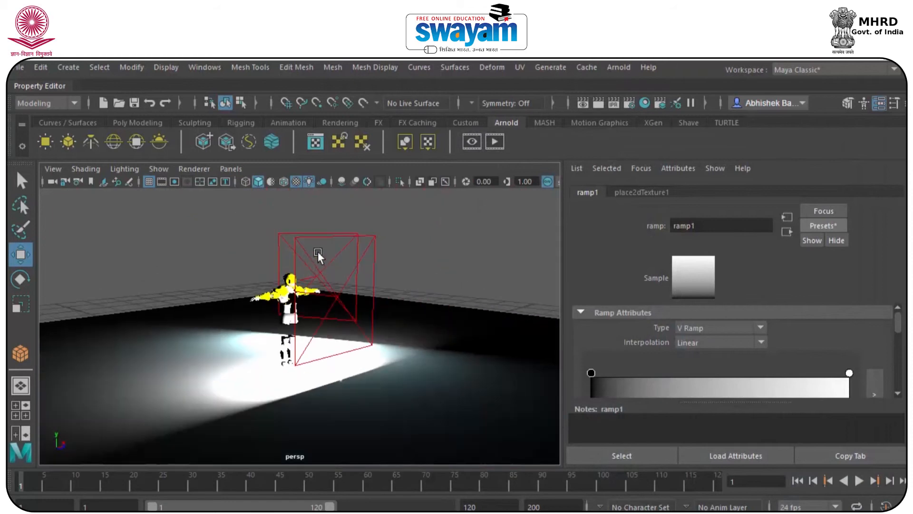
{"action": "left_click", "coordinate": [327, 267]}
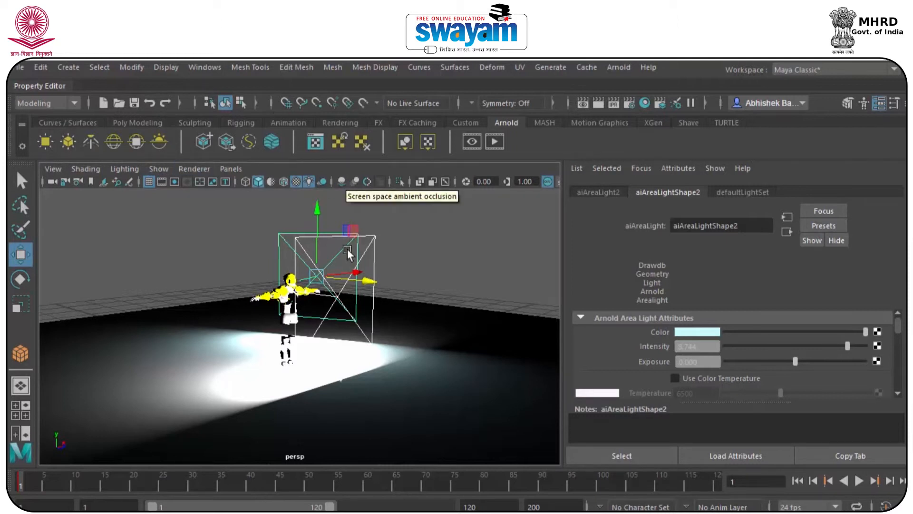
{"action": "scroll", "coordinate": [347, 249], "scroll_direction": "up", "scroll_amount": 5}
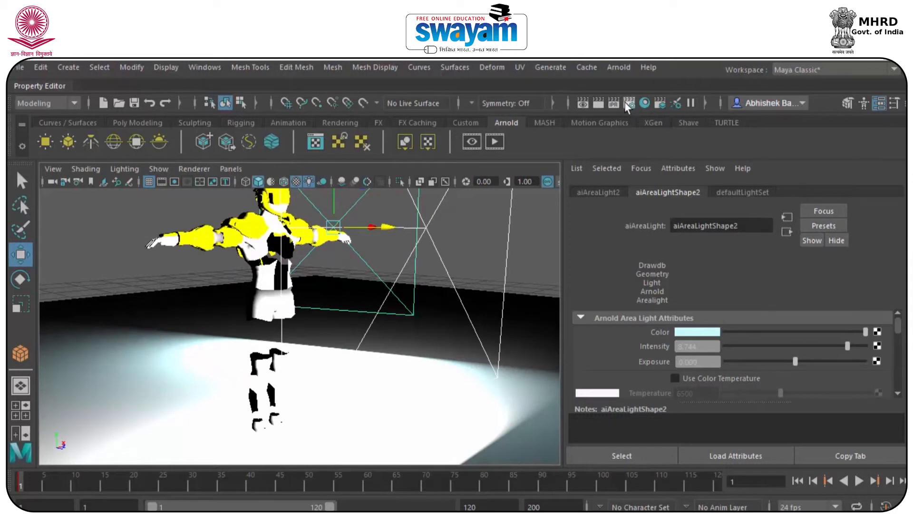
{"action": "left_click", "coordinate": [495, 142]}
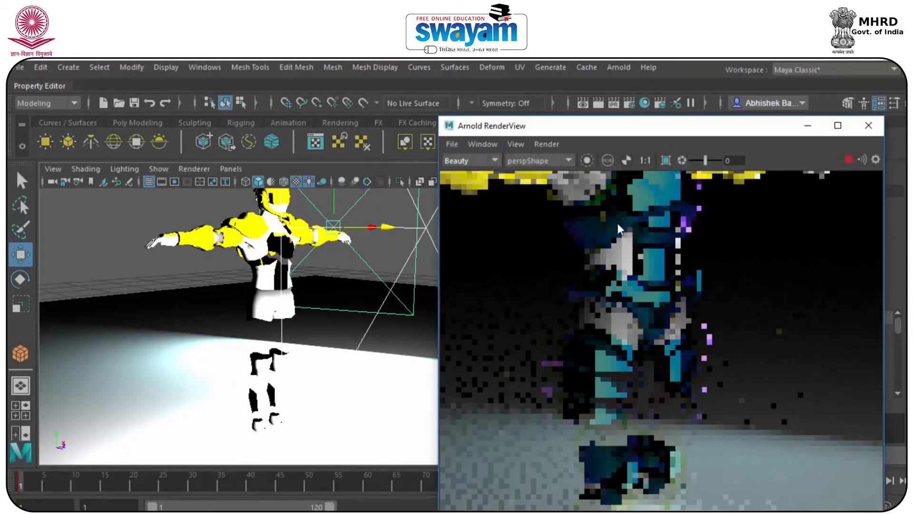
{"action": "scroll", "coordinate": [692, 269], "scroll_direction": "down", "scroll_amount": 3}
{"action": "left_click_drag", "start_coordinate": [717, 130], "coordinate": [429, 139]}
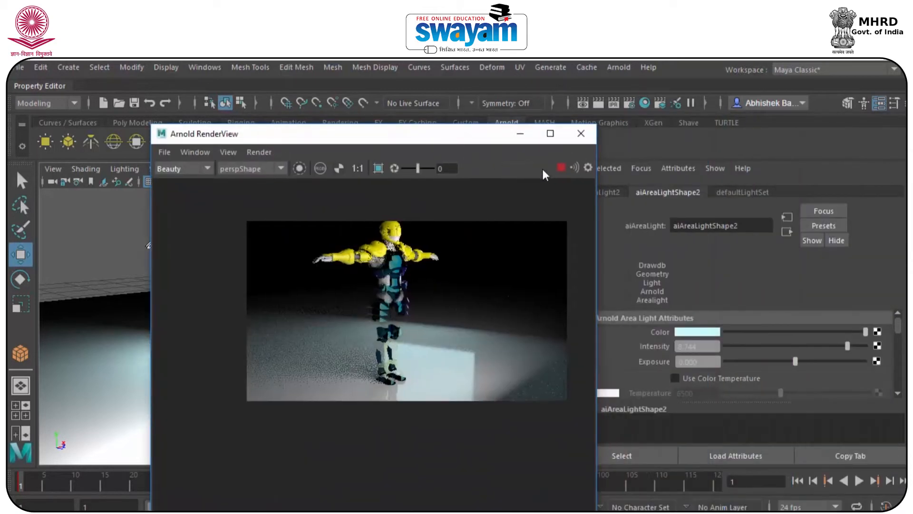
Open the RenderView display settings and raise the gamma to 1.29 and the exposure to 0.73.
{"action": "left_click", "coordinate": [588, 168]}
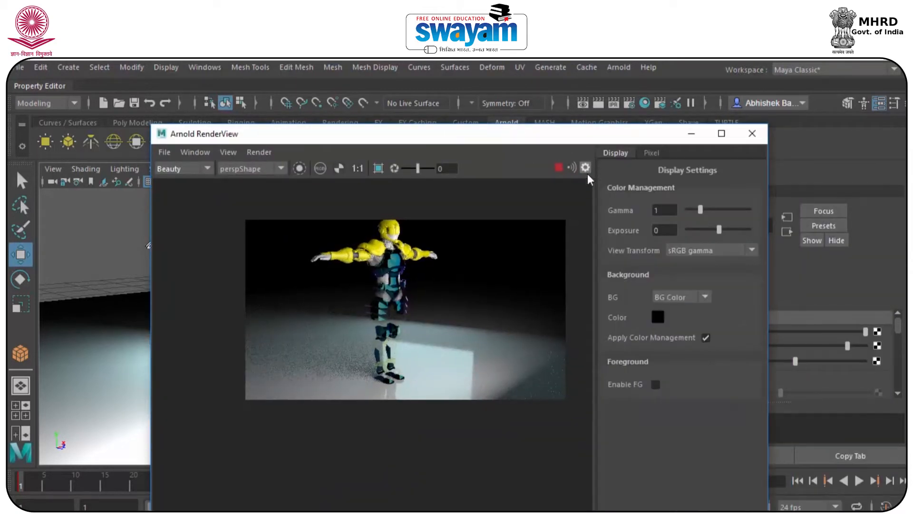
{"action": "scroll", "coordinate": [350, 253], "scroll_direction": "up", "scroll_amount": 1}
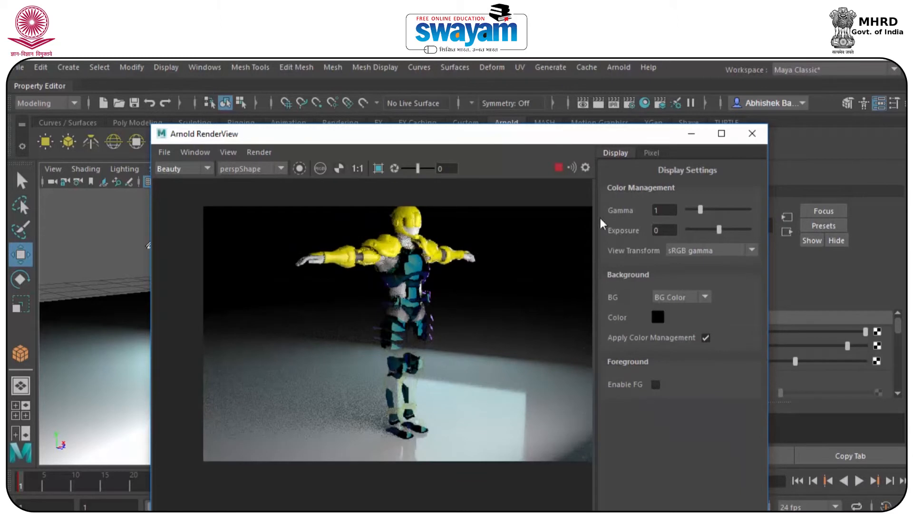
{"action": "left_click_drag", "start_coordinate": [718, 234], "coordinate": [705, 222]}
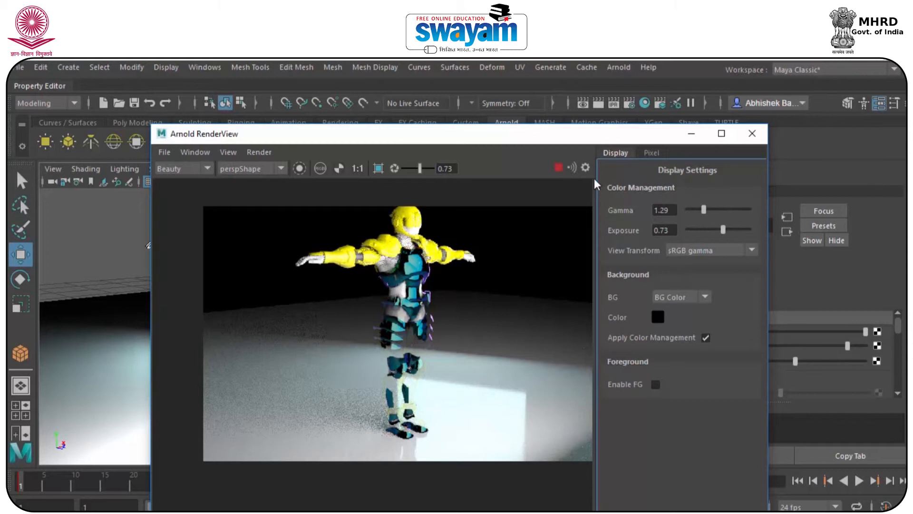
Render the character from its other side, set the display gamma to 1.01 and exposure to 0.17, and close the render.
{"action": "left_click_drag", "start_coordinate": [561, 134], "coordinate": [744, 127]}
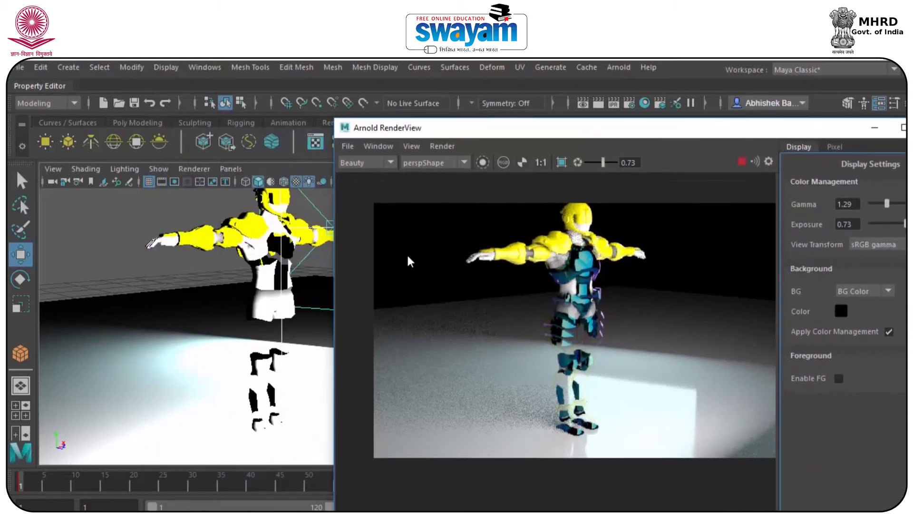
{"action": "left_click_drag", "start_coordinate": [280, 290], "coordinate": [171, 247], "text": "alt"}
{"action": "left_click_drag", "start_coordinate": [887, 204], "coordinate": [901, 223]}
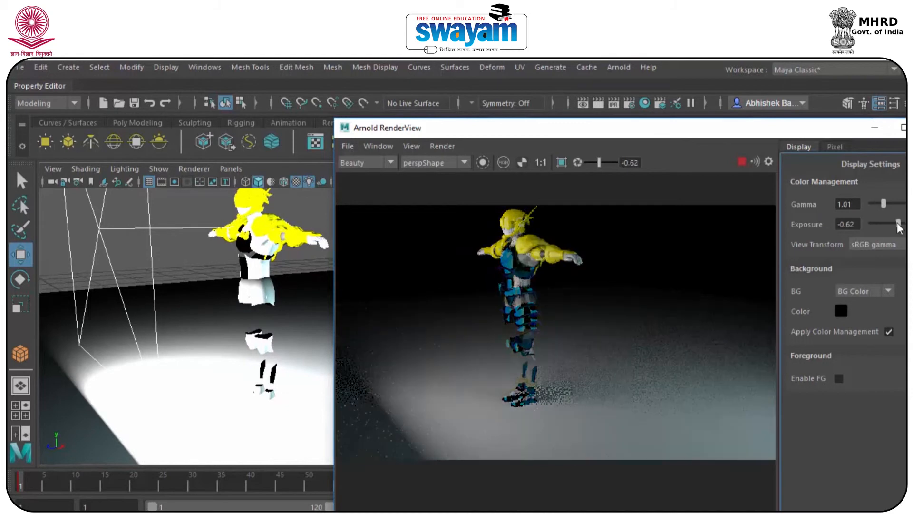
{"action": "left_click_drag", "start_coordinate": [778, 135], "coordinate": [619, 135]}
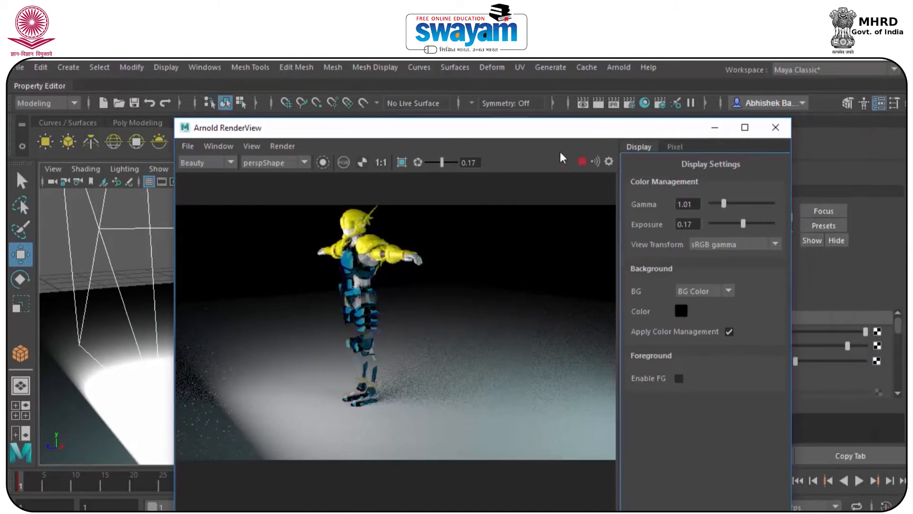
{"action": "left_click", "coordinate": [774, 128]}
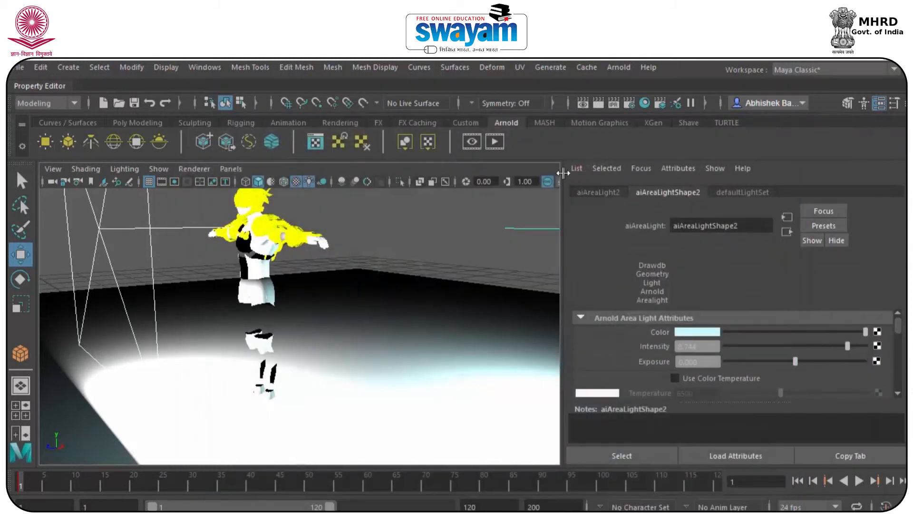
Open the render settings, examine the Arnold Renderer sampling options including Camera (AA), and close them.
{"action": "left_click", "coordinate": [626, 101]}
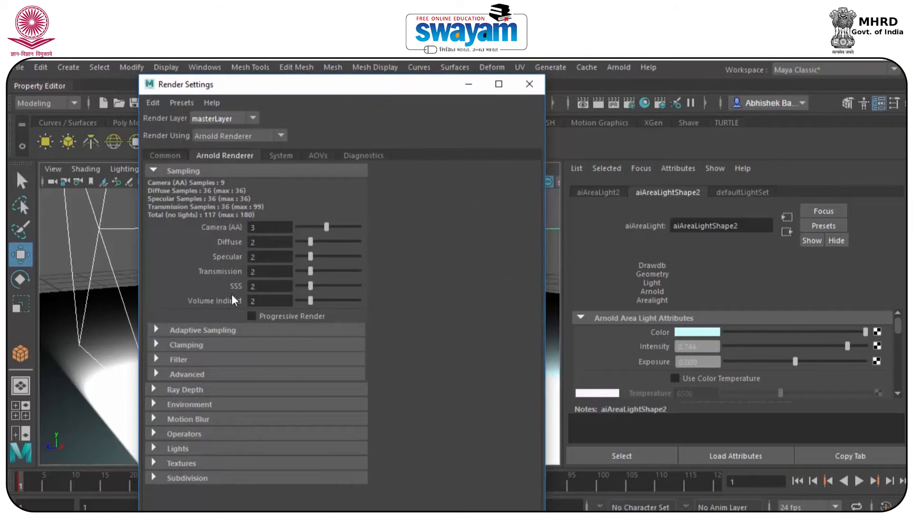
{"action": "double_click", "coordinate": [253, 227]}
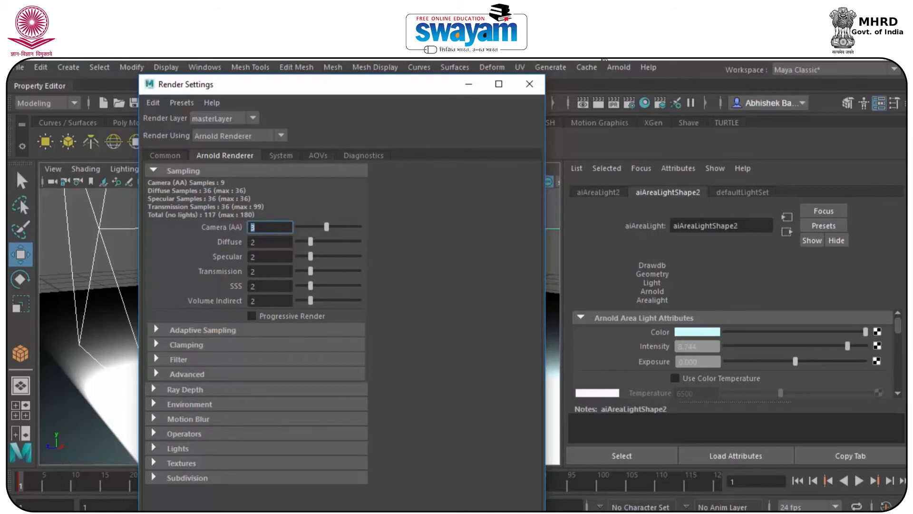
{"action": "left_click", "coordinate": [529, 84]}
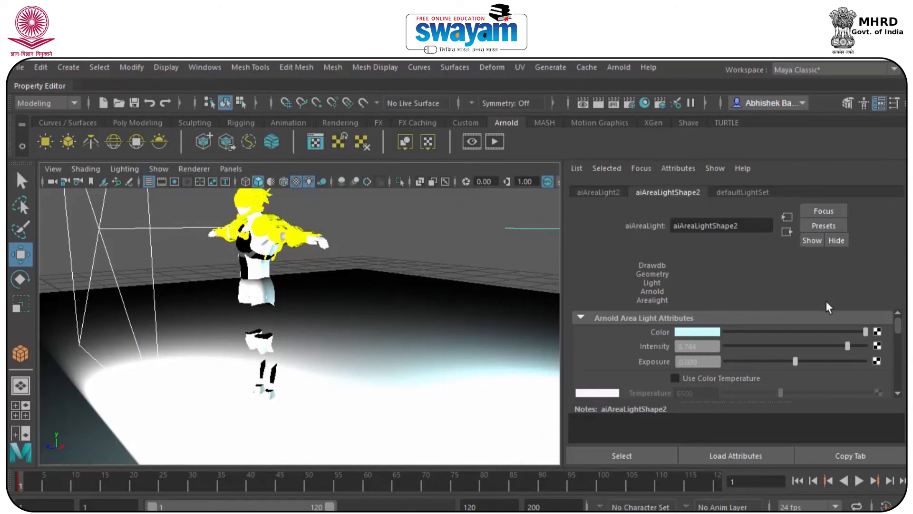